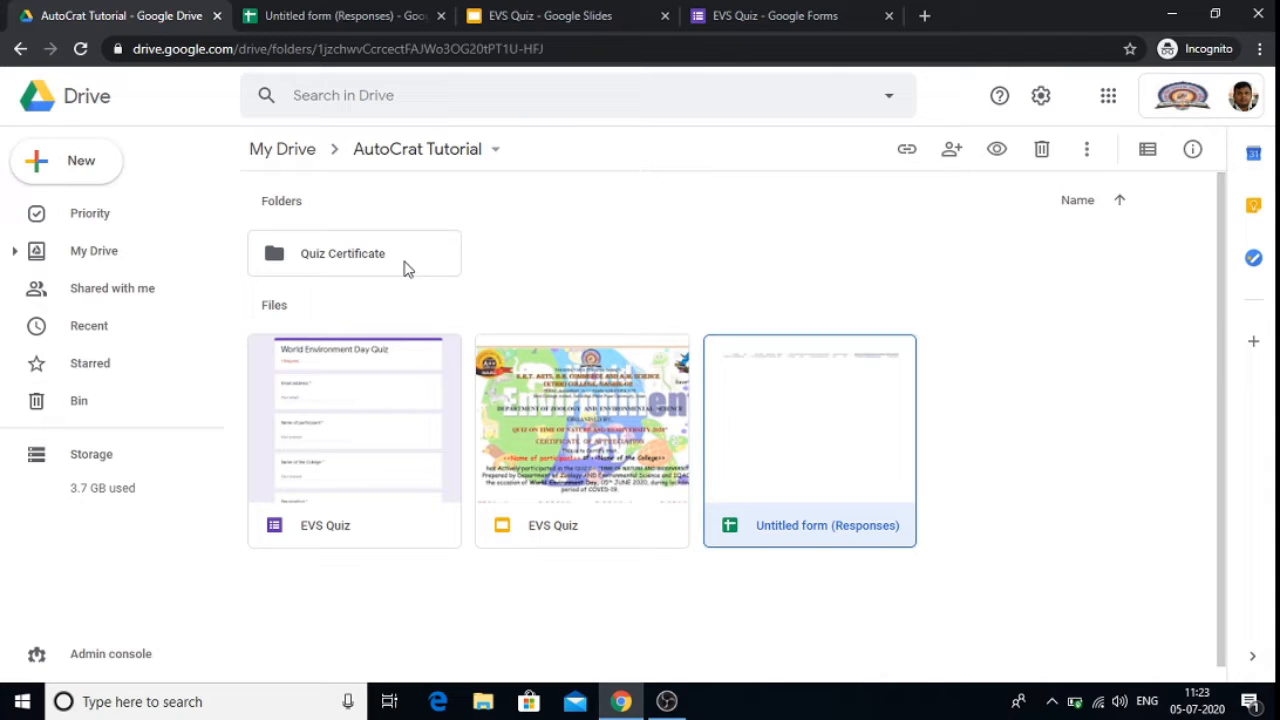
Step: Review the quiz form's questions, the certificate template slide and the form responses sheet
{"action": "left_click", "coordinate": [781, 9]}
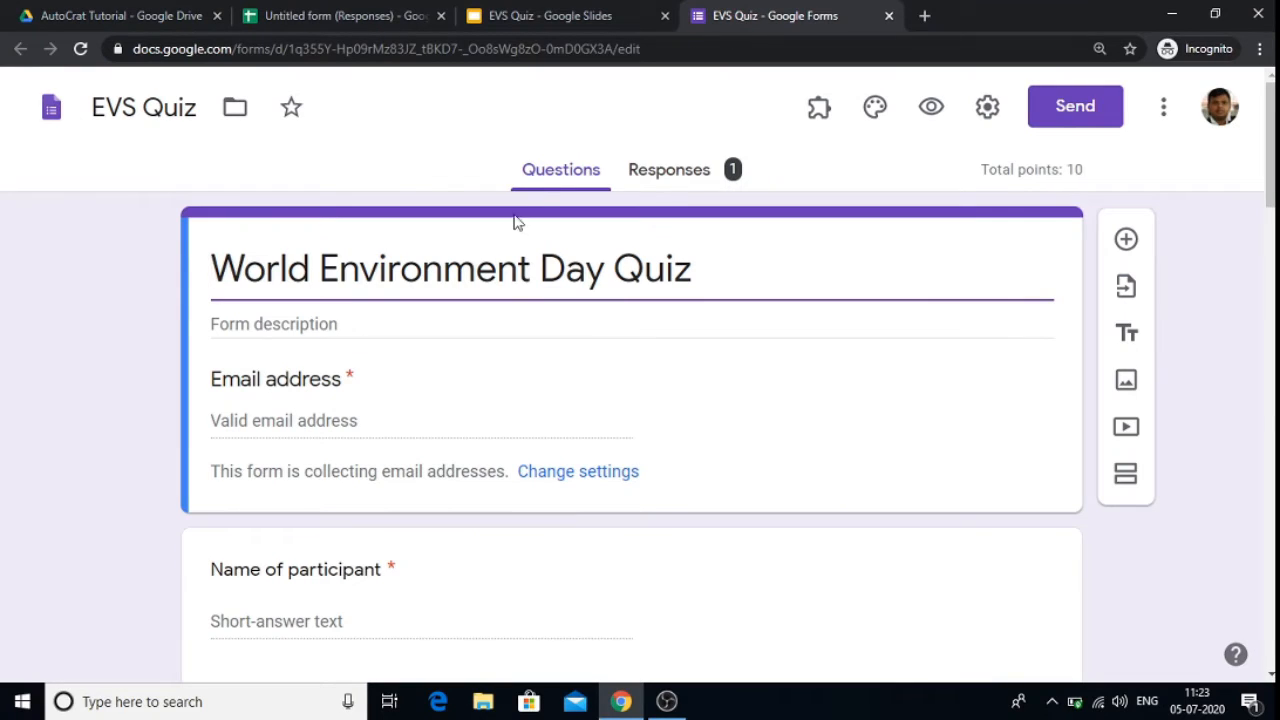
{"action": "left_click_drag", "start_coordinate": [1270, 150], "coordinate": [1270, 182]}
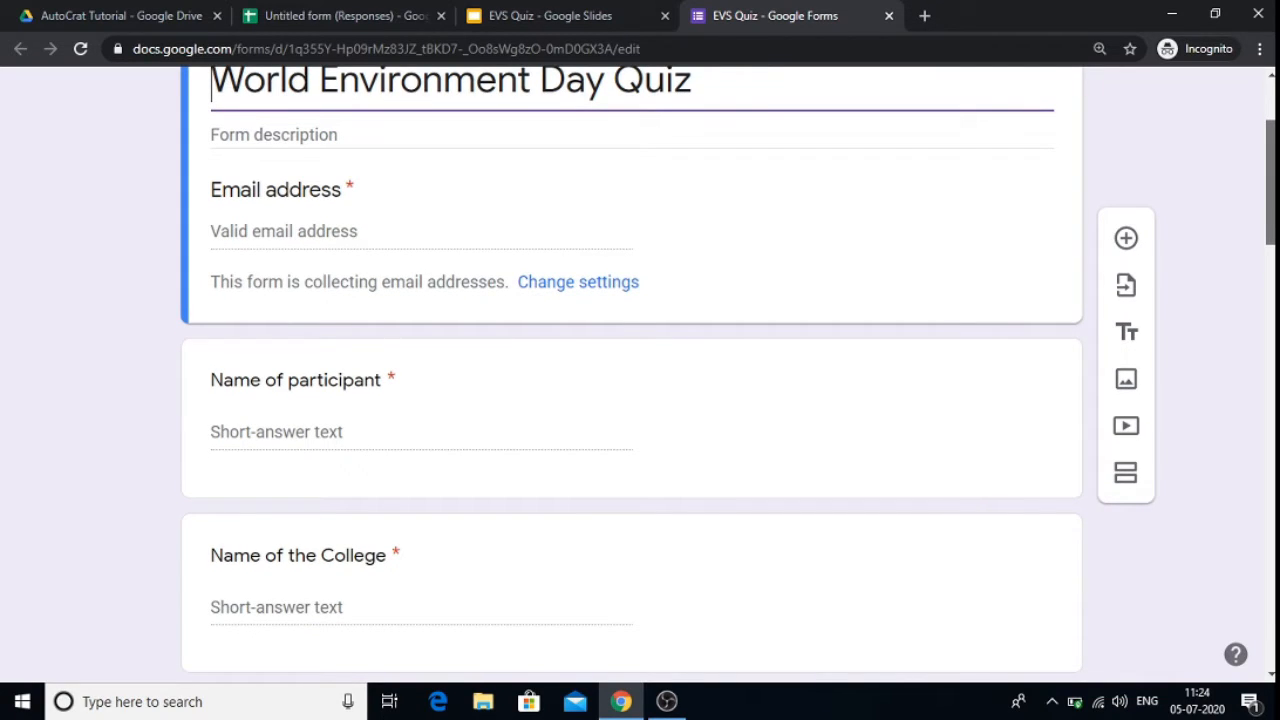
{"action": "left_click_drag", "start_coordinate": [1270, 182], "coordinate": [1270, 235]}
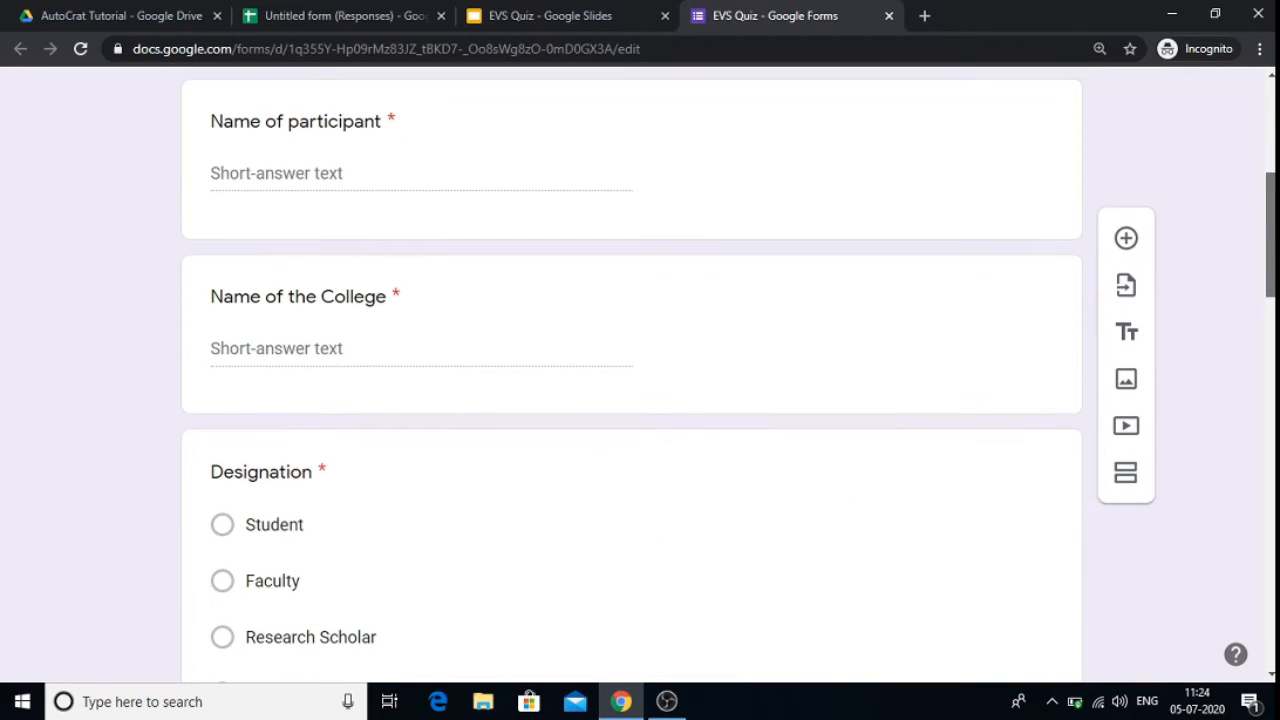
{"action": "left_click", "coordinate": [592, 12]}
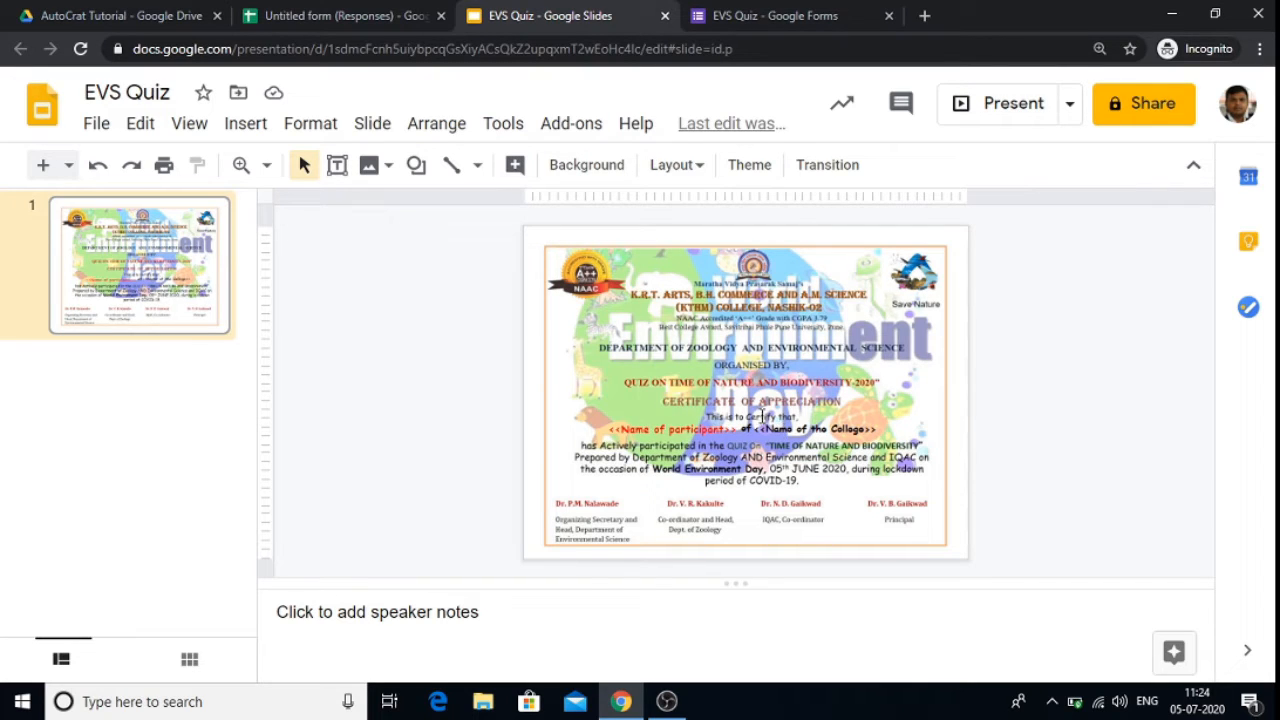
{"action": "left_click", "coordinate": [325, 12]}
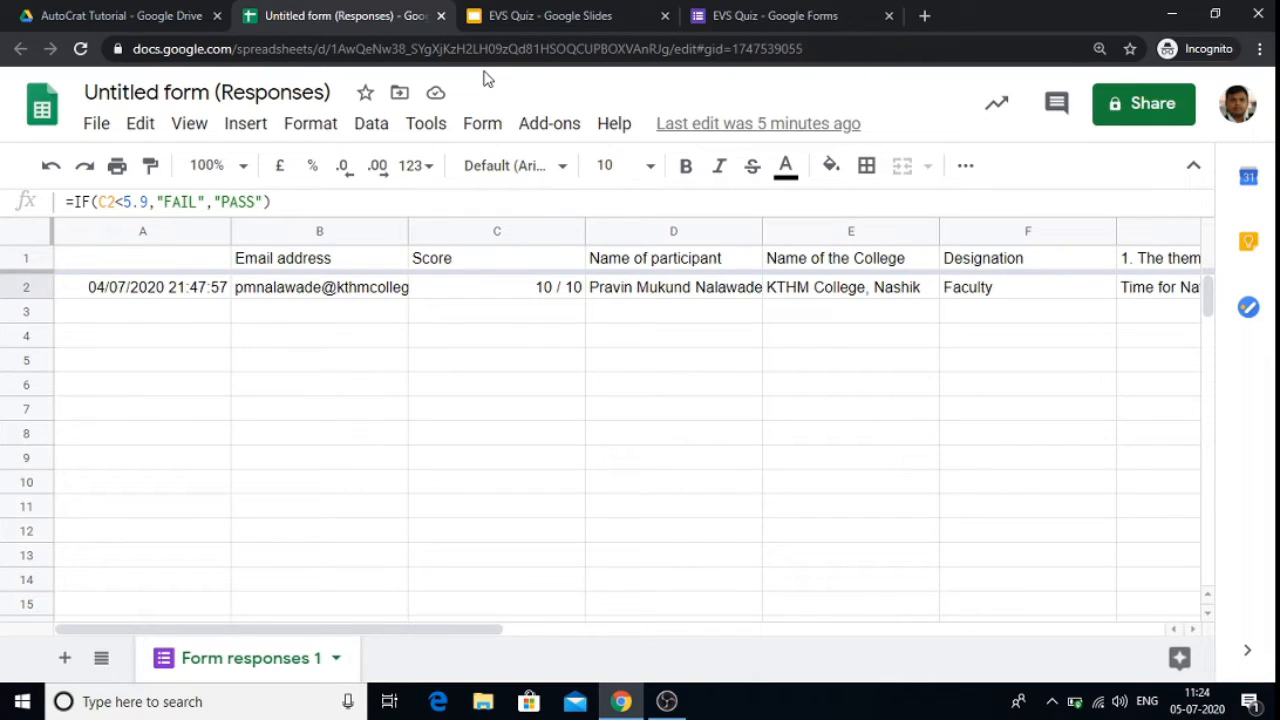
Step: Open the Autocrat add-on, start editing the EVS QUIZ merge job and continue past its job name
{"action": "left_click", "coordinate": [542, 128]}
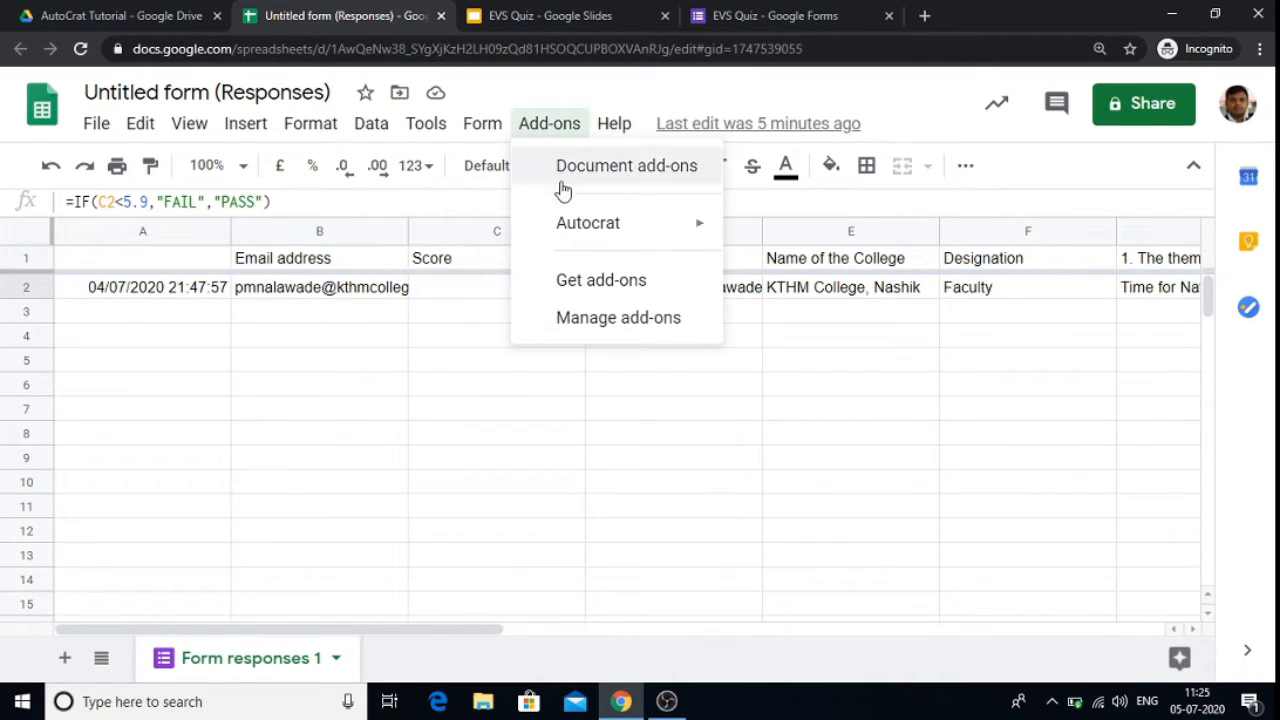
{"action": "mouse_move", "coordinate": [587, 230]}
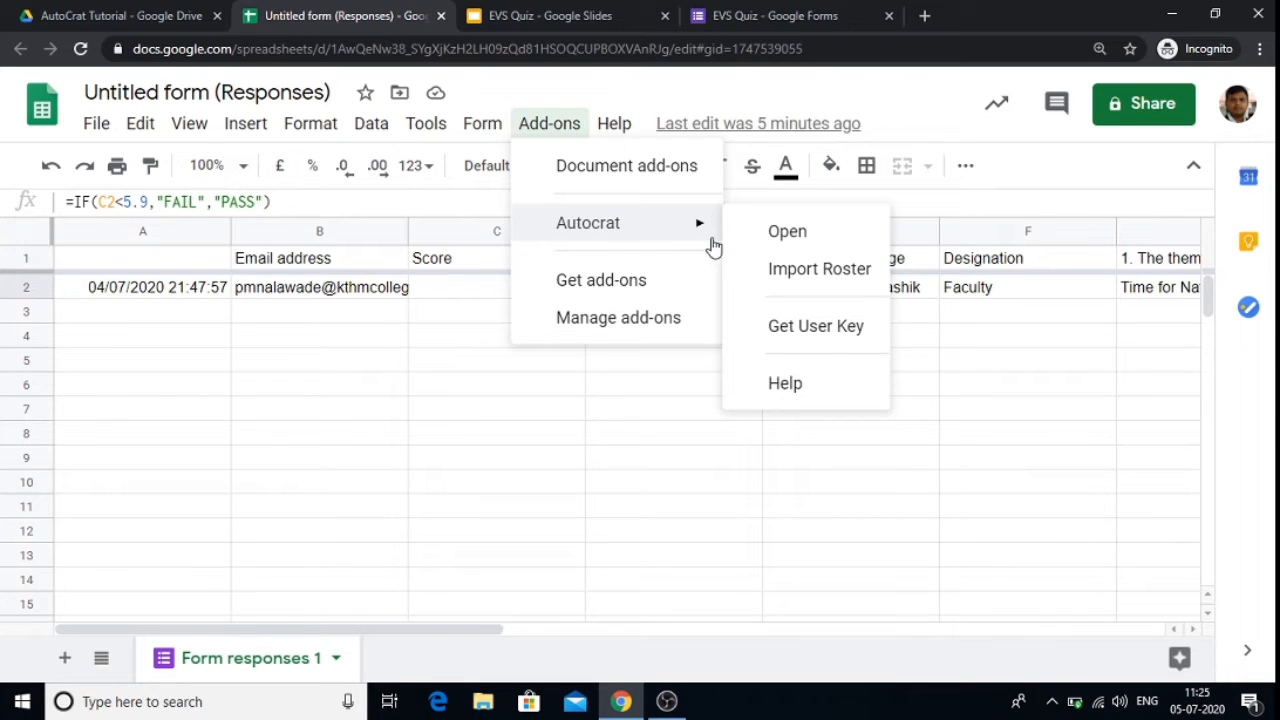
{"action": "left_click", "coordinate": [788, 236]}
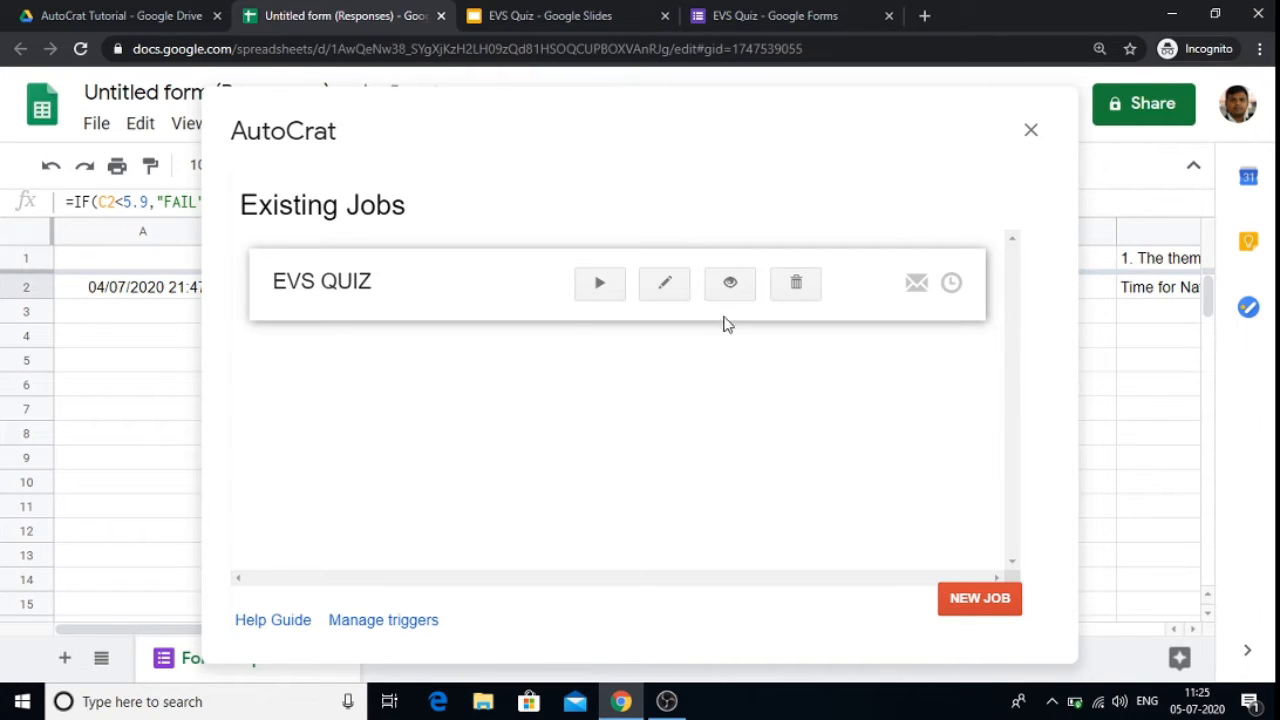
{"action": "left_click", "coordinate": [665, 287]}
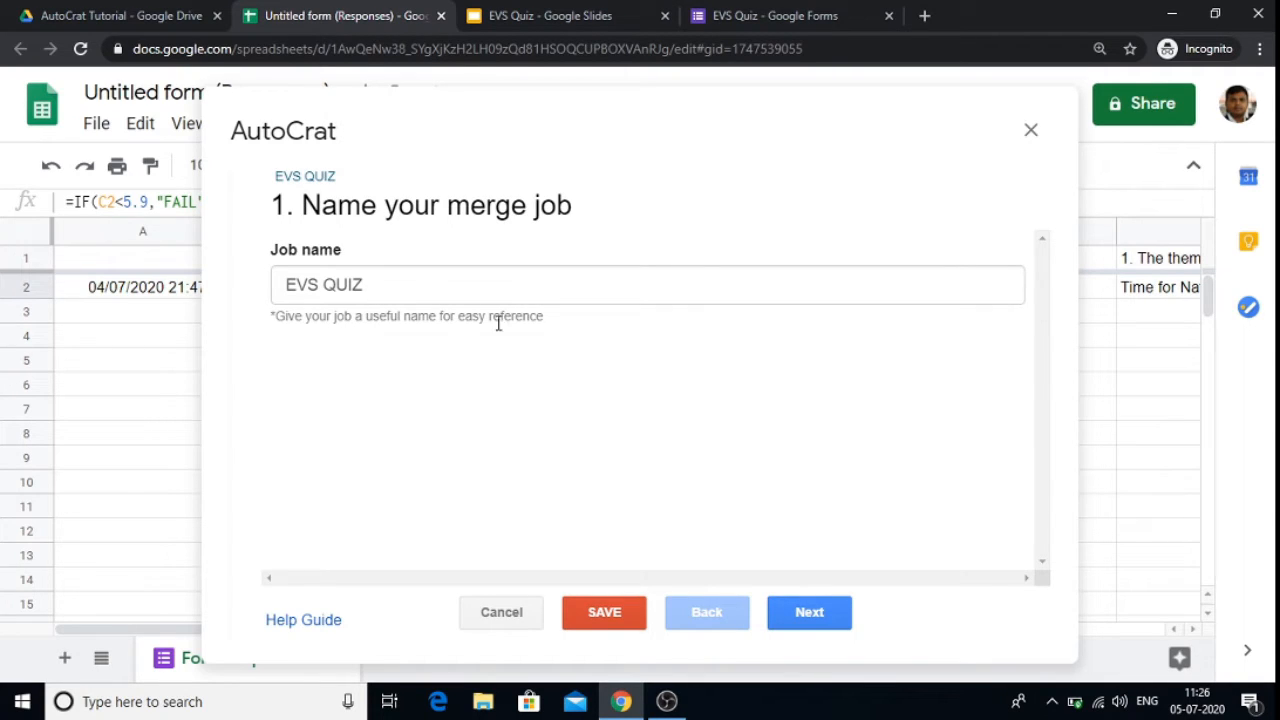
{"action": "left_click", "coordinate": [800, 615]}
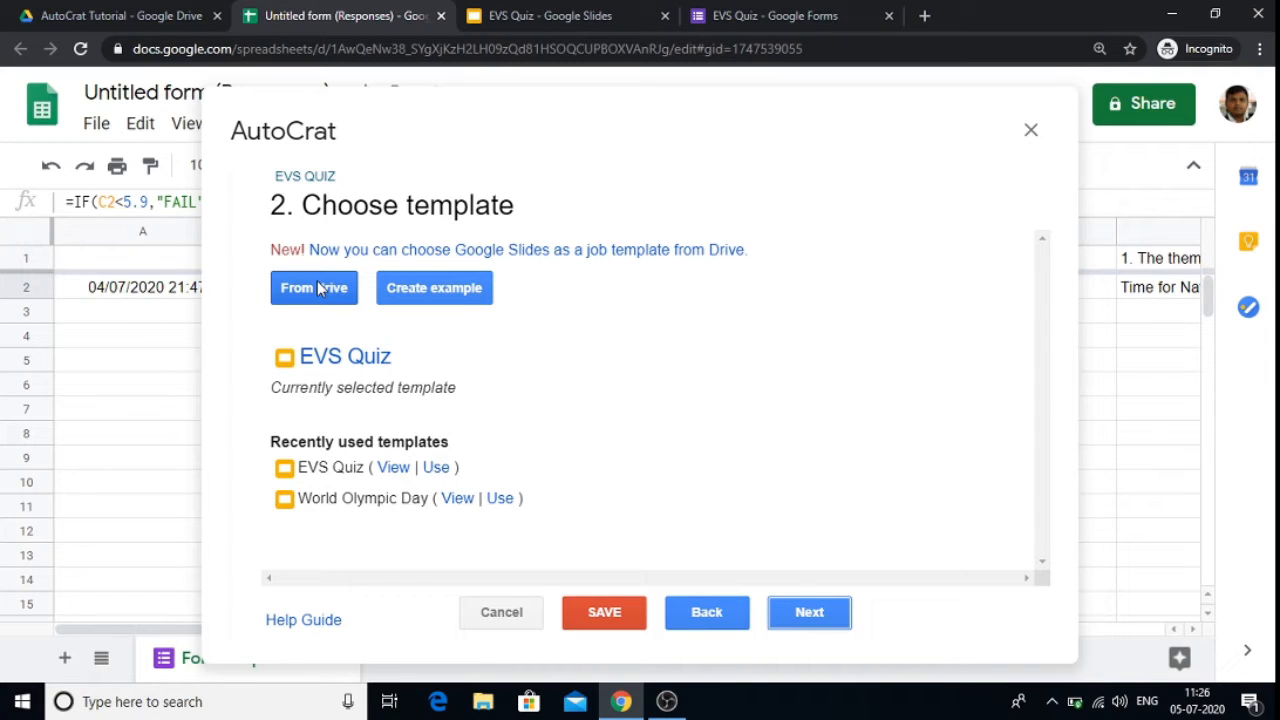
Step: Preview the EVS Quiz slide template, close its preview tab, and continue with it as the template
{"action": "left_click", "coordinate": [334, 358]}
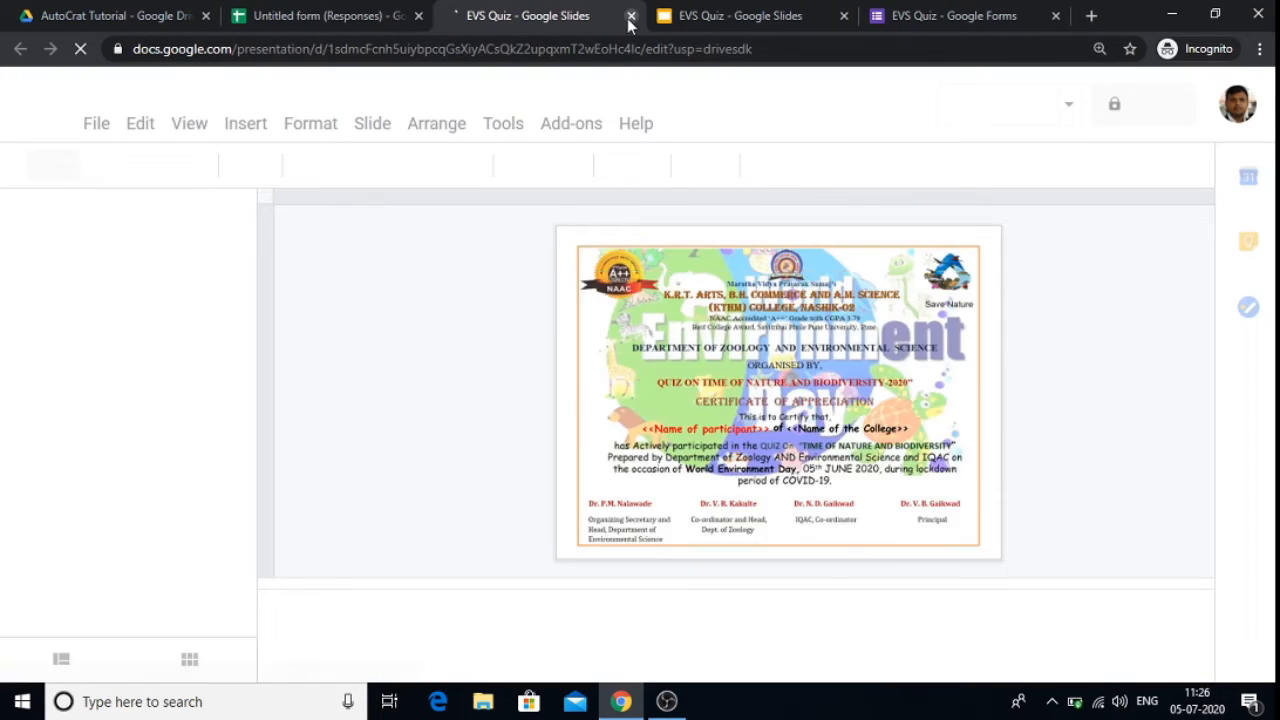
{"action": "left_click", "coordinate": [630, 17]}
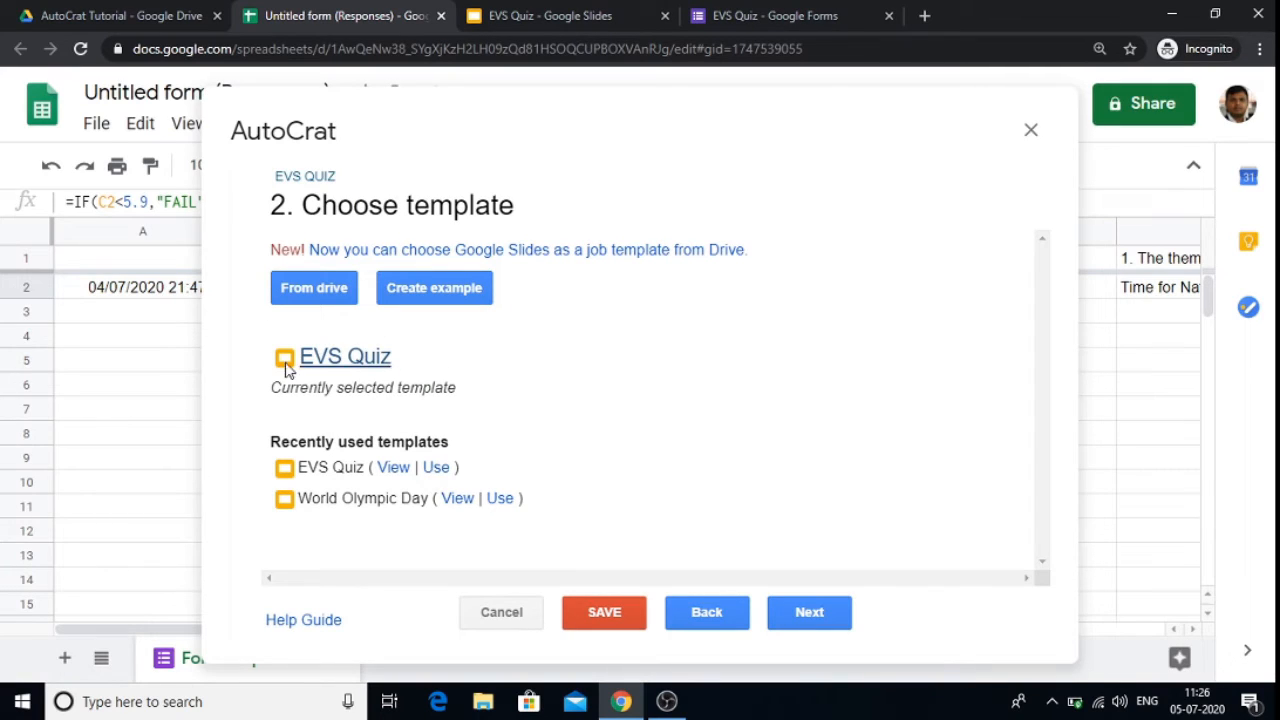
{"action": "left_click", "coordinate": [809, 613]}
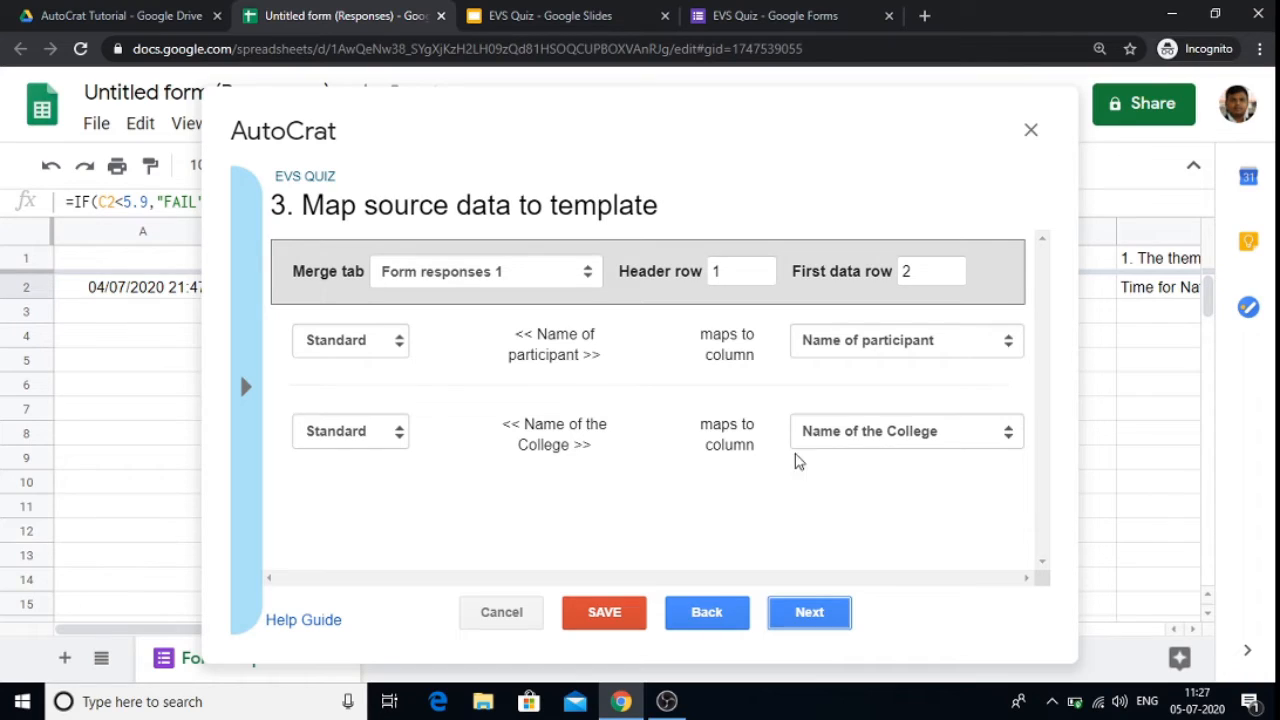
Step: Continue past the field mapping and keep PDF as the output file type with multiple output mode
{"action": "left_click", "coordinate": [800, 613]}
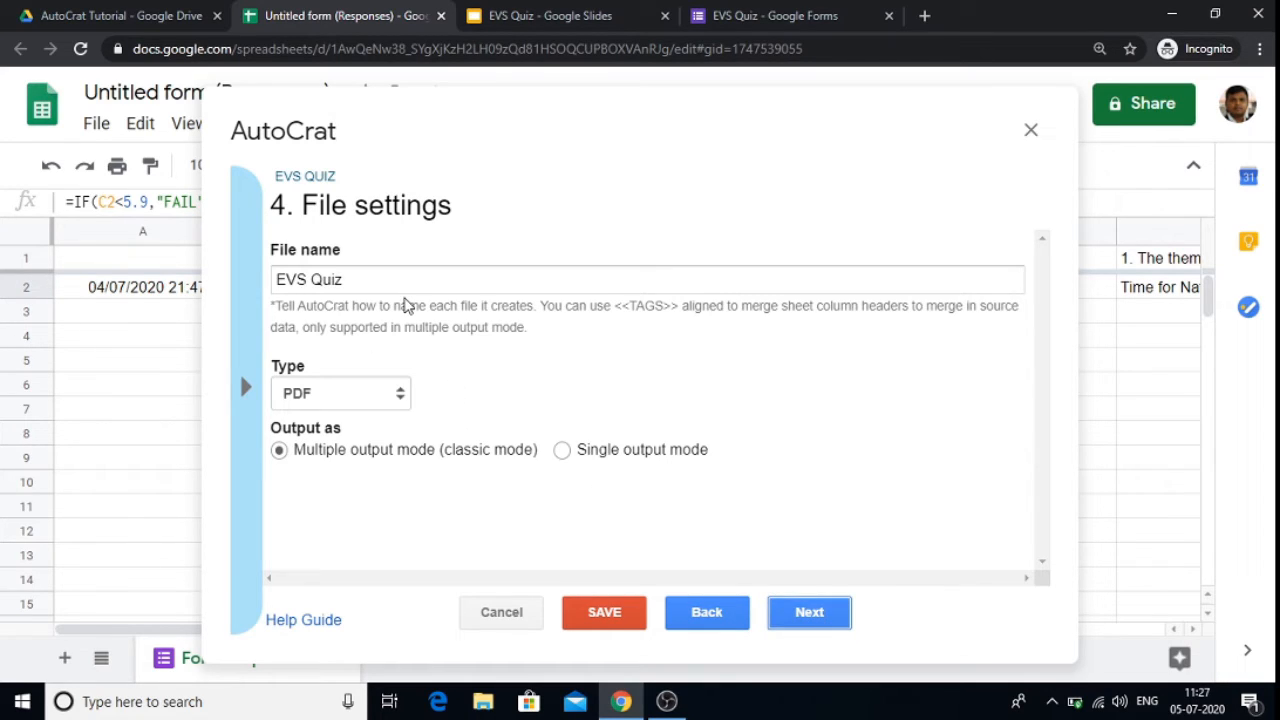
{"action": "left_click", "coordinate": [336, 402]}
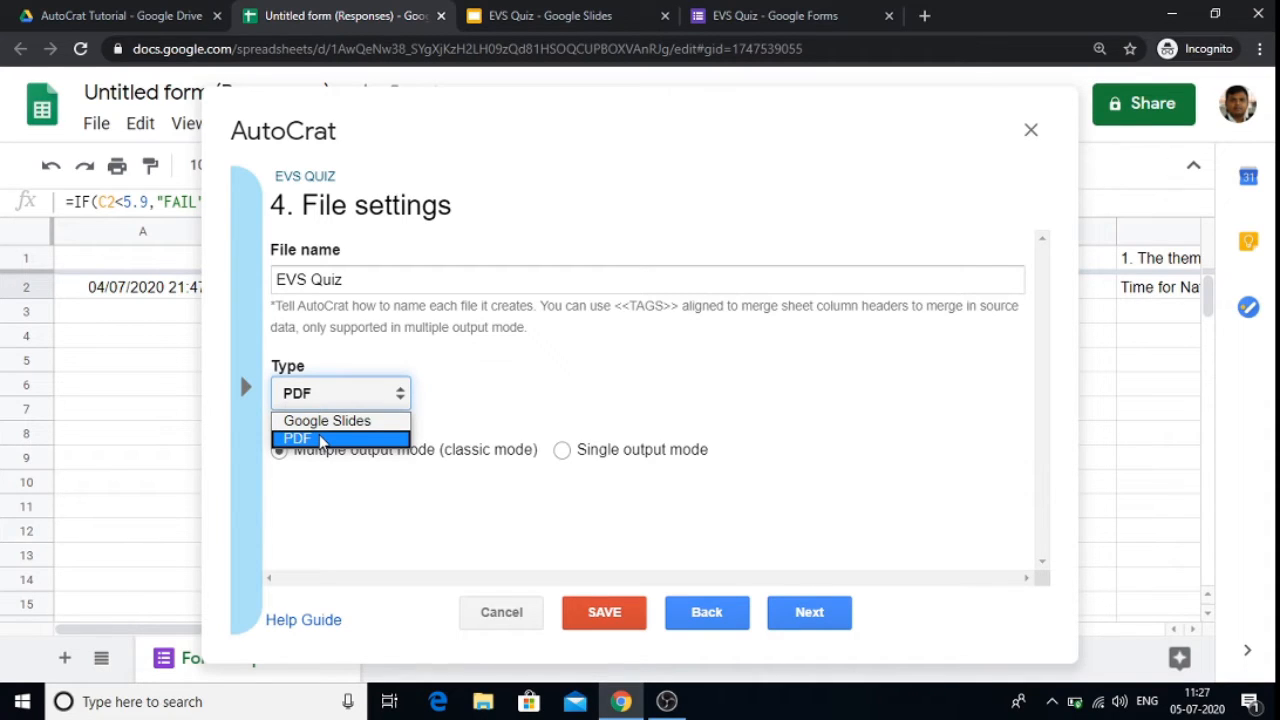
{"action": "left_click", "coordinate": [319, 438]}
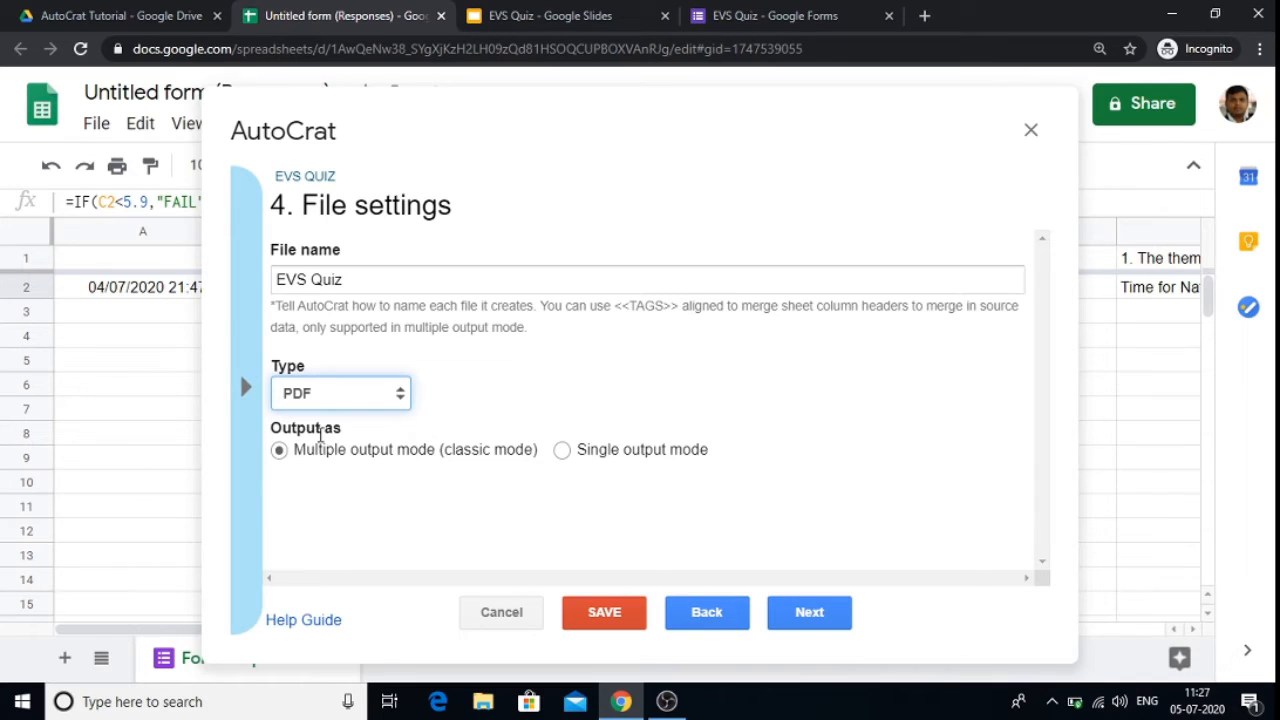
{"action": "left_click", "coordinate": [812, 616]}
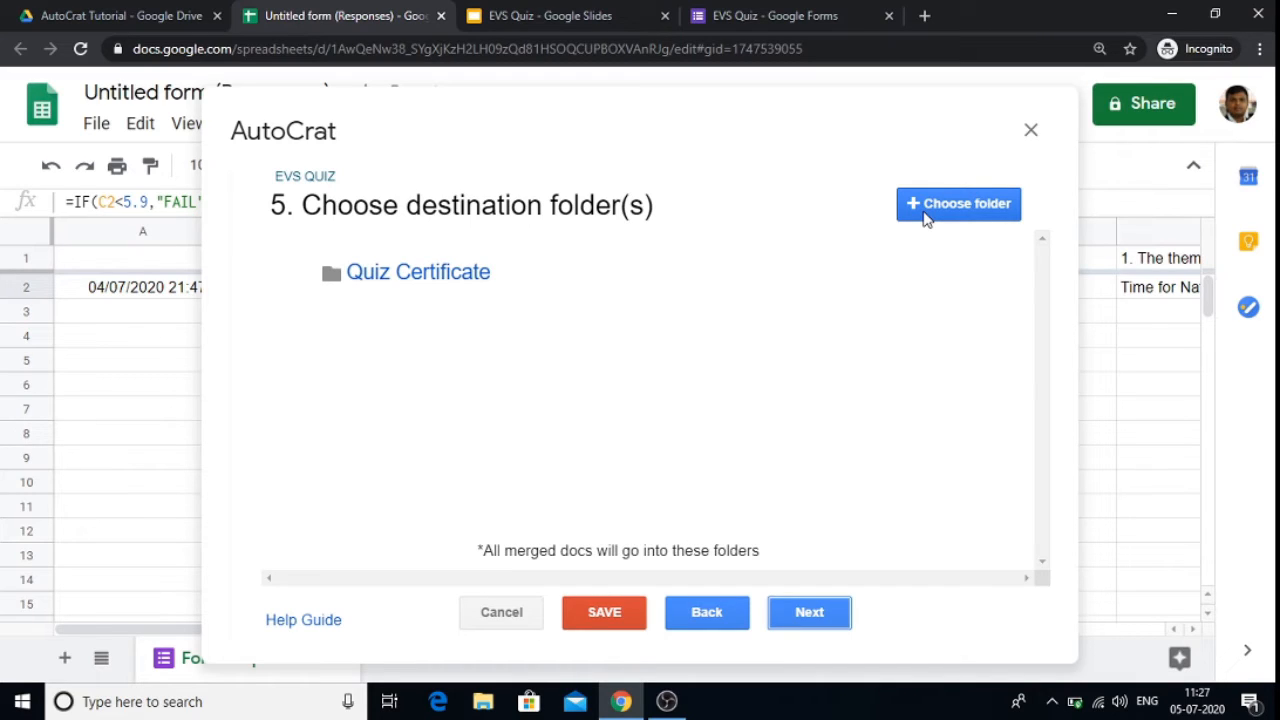
Step: Choose the Quiz Certificate folder as the destination and skip the optional dynamic folder reference
{"action": "left_click", "coordinate": [925, 218]}
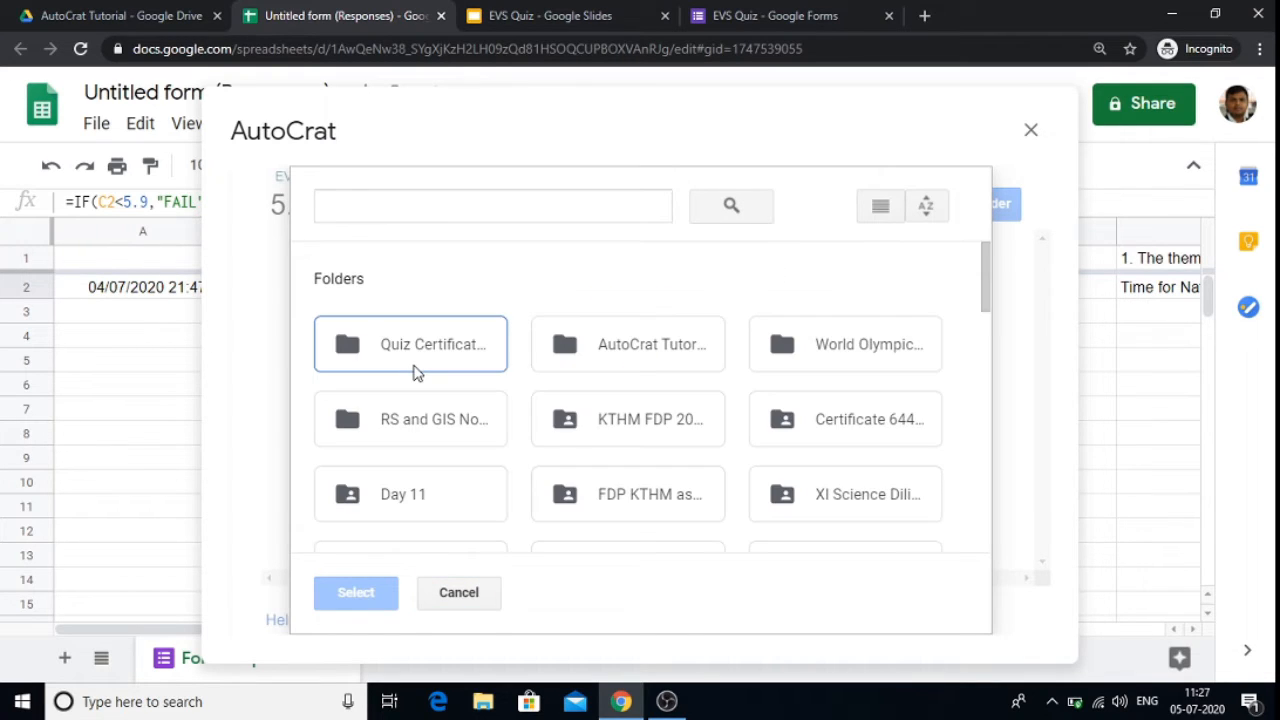
{"action": "left_click", "coordinate": [350, 357]}
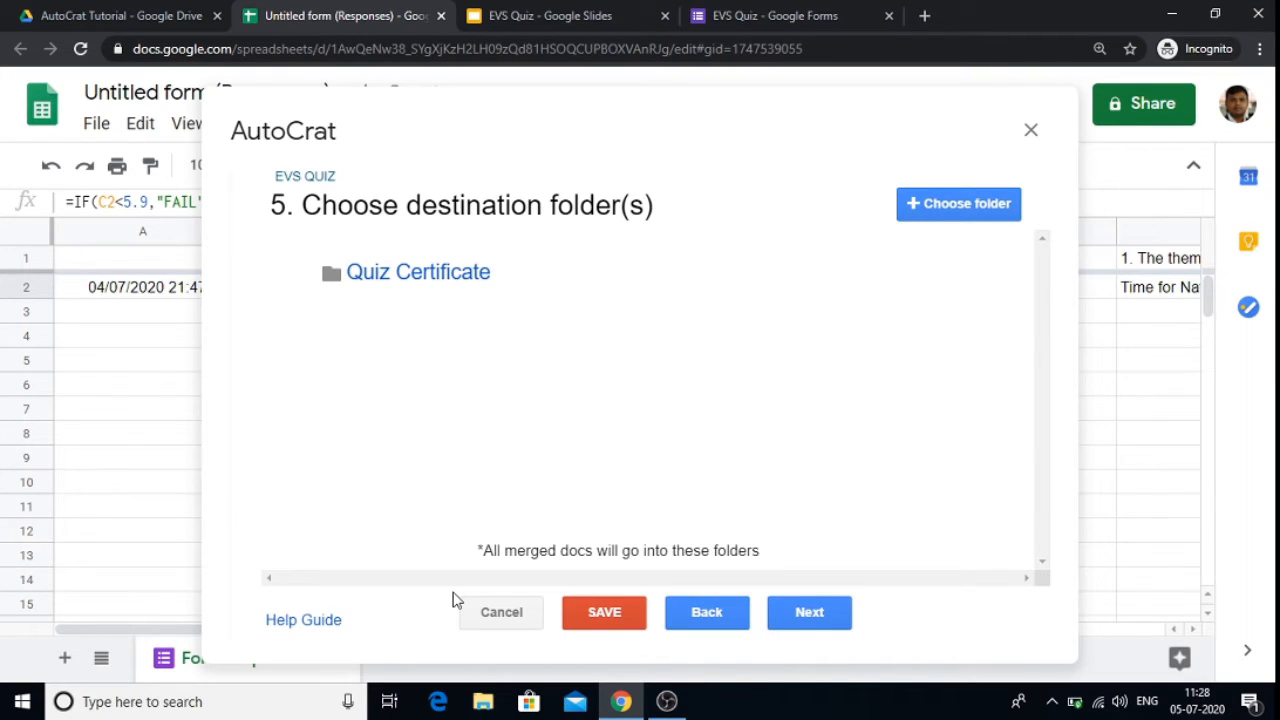
{"action": "left_click", "coordinate": [815, 624]}
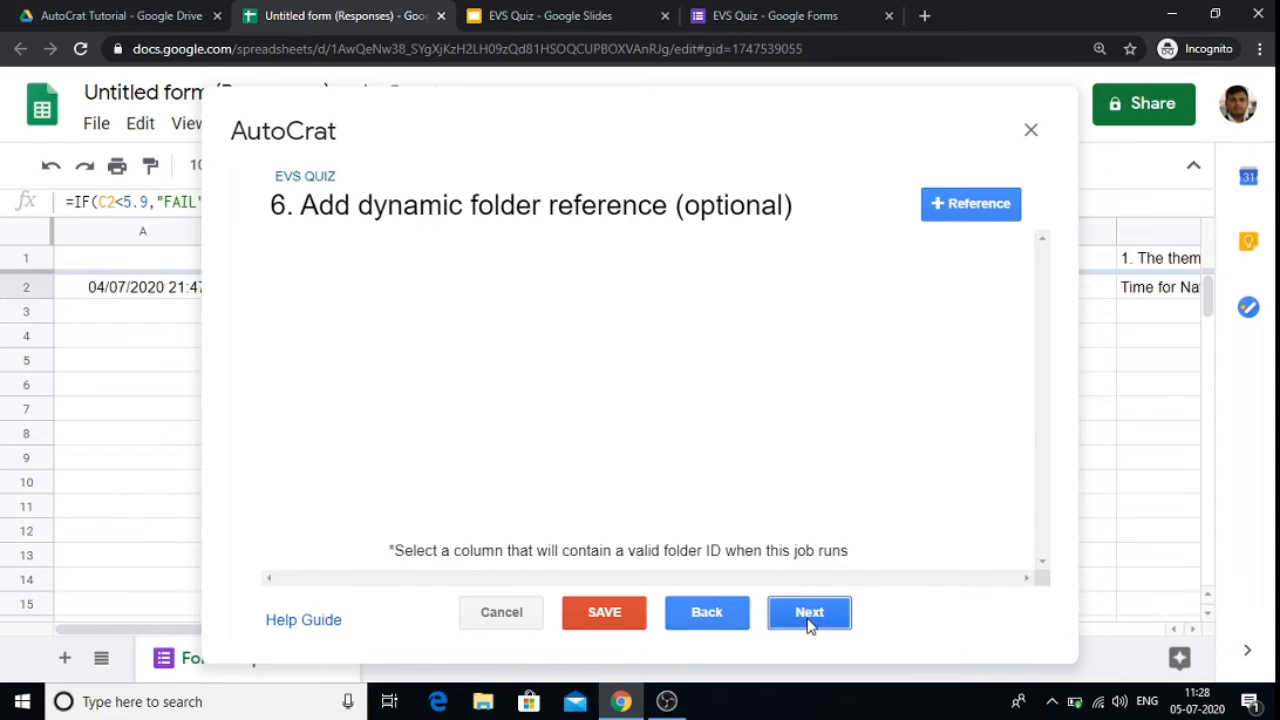
{"action": "left_click", "coordinate": [809, 614]}
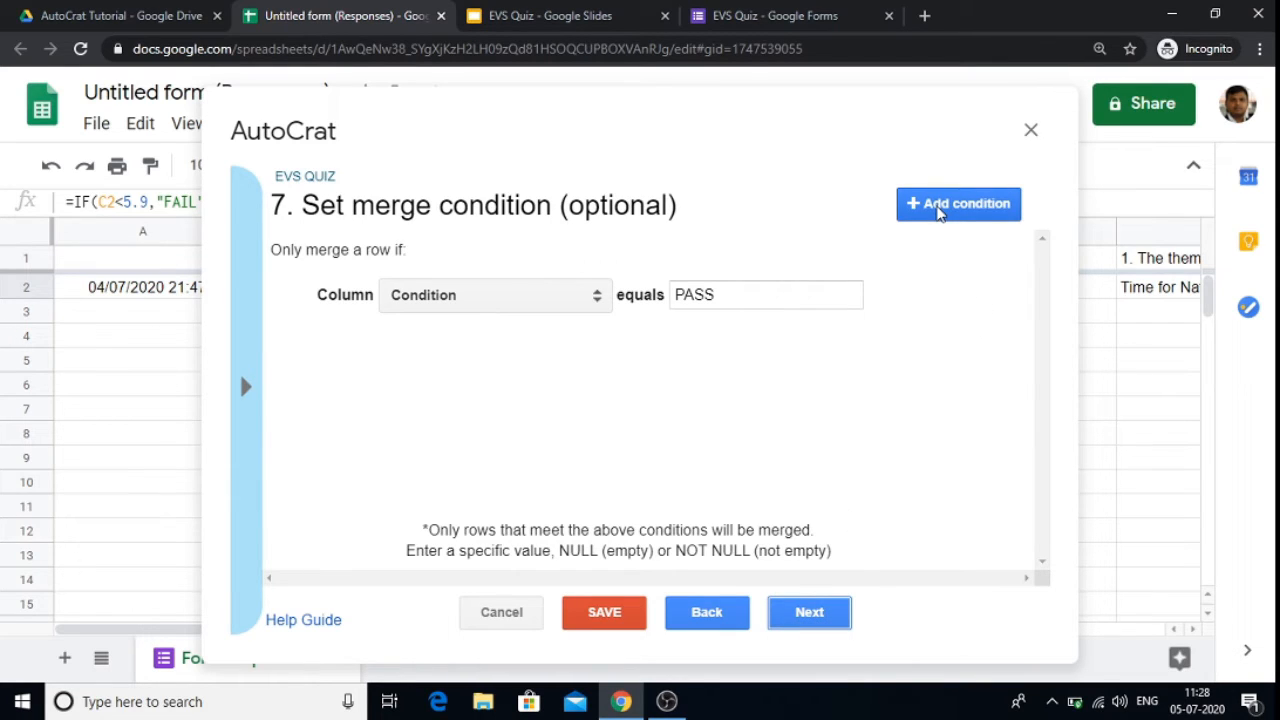
Step: Set the merge condition to column Condition equals PASS and continue
{"action": "left_click", "coordinate": [503, 295]}
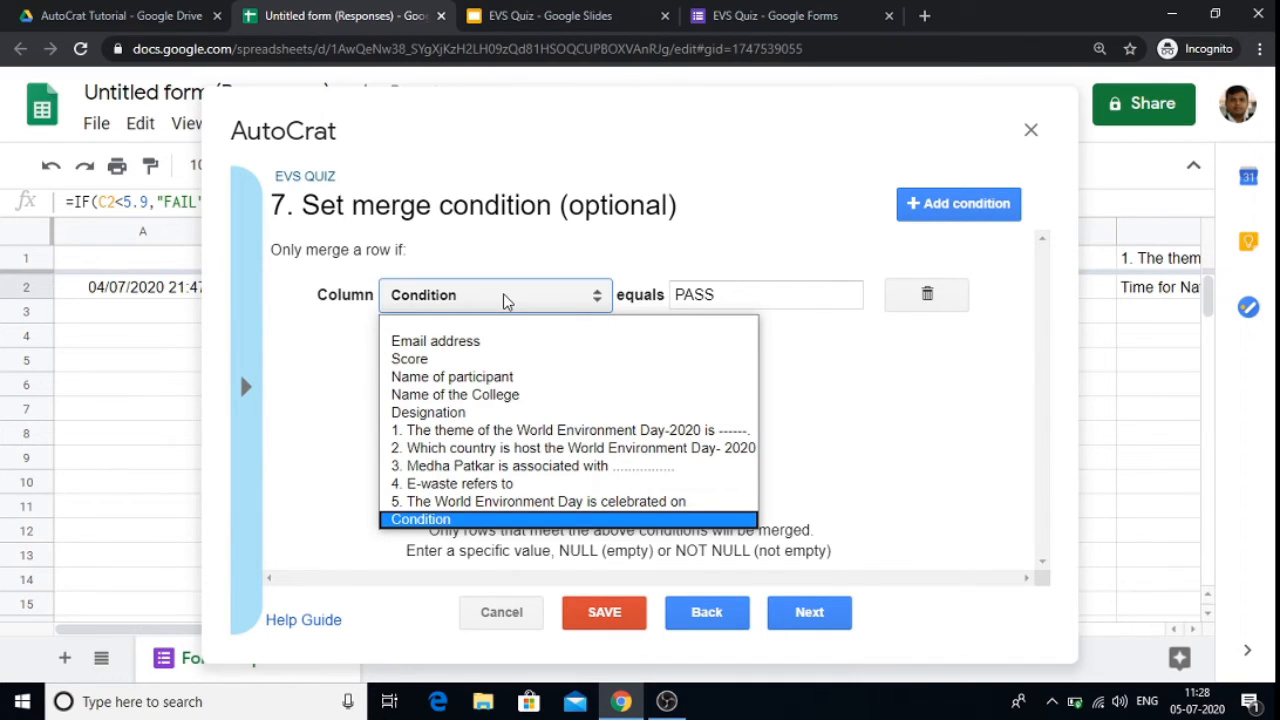
{"action": "left_click", "coordinate": [439, 520]}
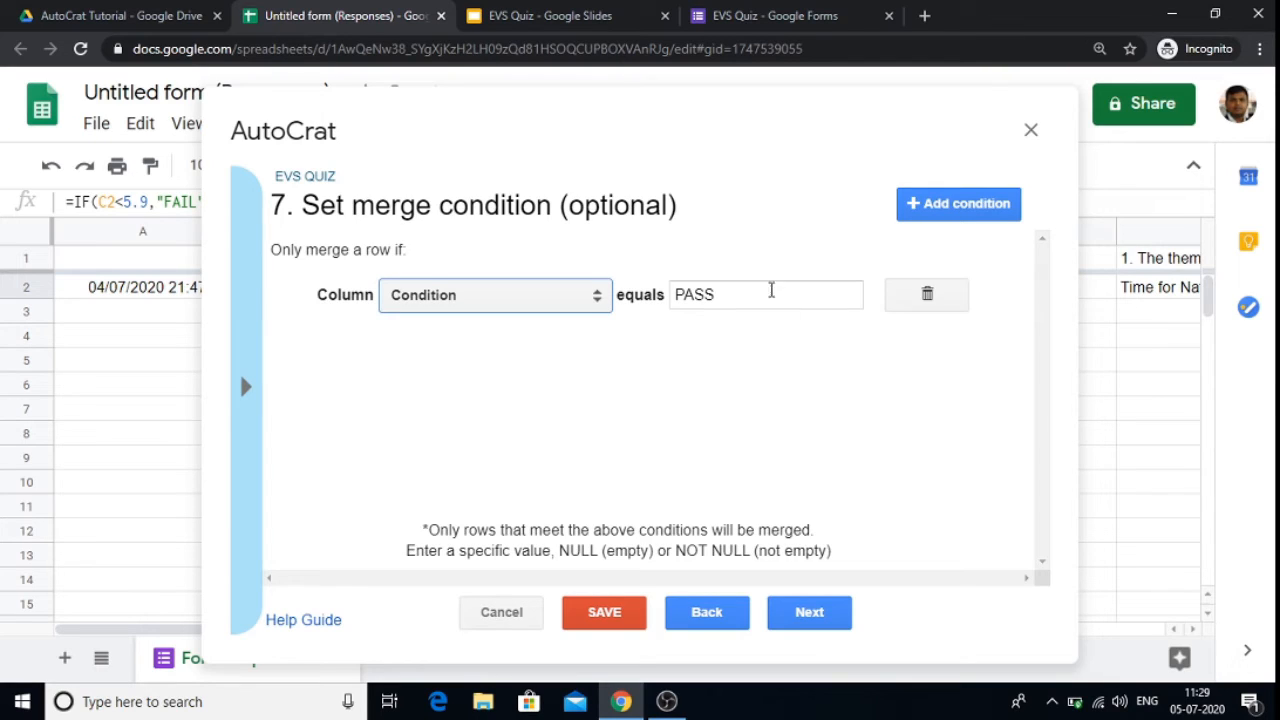
{"action": "left_click", "coordinate": [797, 617]}
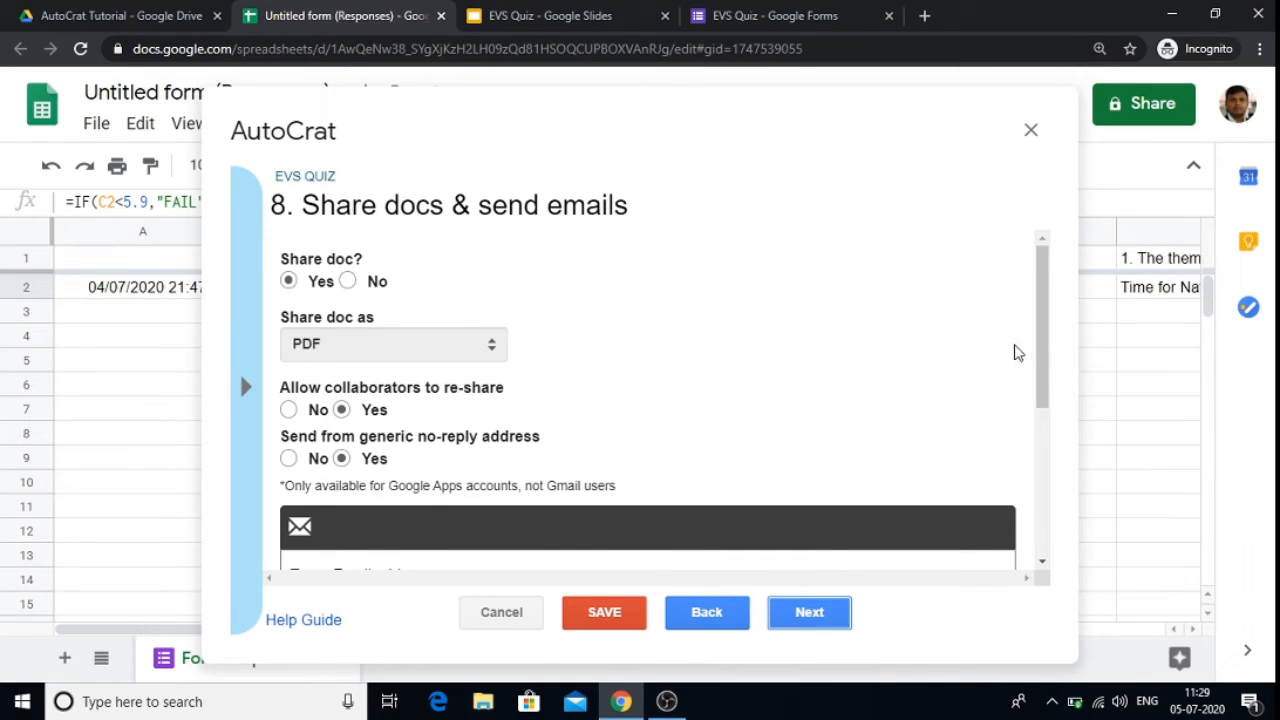
Step: Review the sharing and email settings, including the <<Email address>> recipient tag, and continue
{"action": "left_click_drag", "start_coordinate": [1039, 330], "coordinate": [1046, 474]}
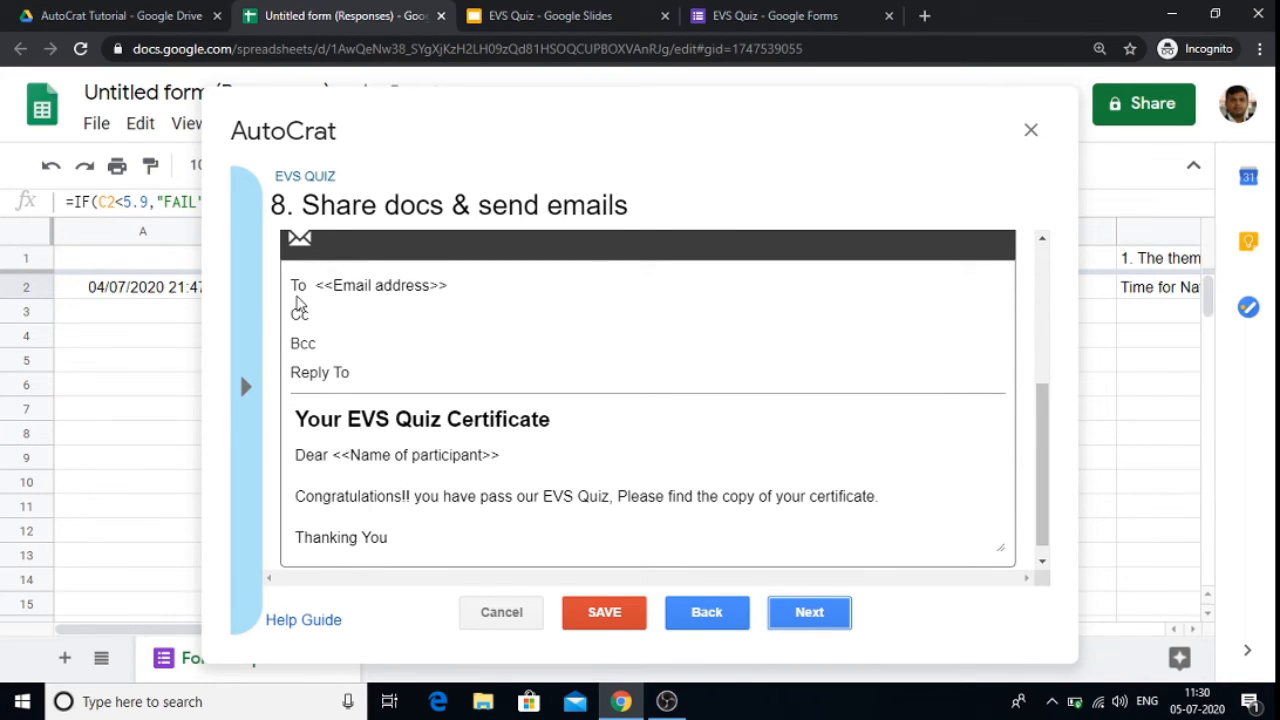
{"action": "left_click", "coordinate": [248, 329]}
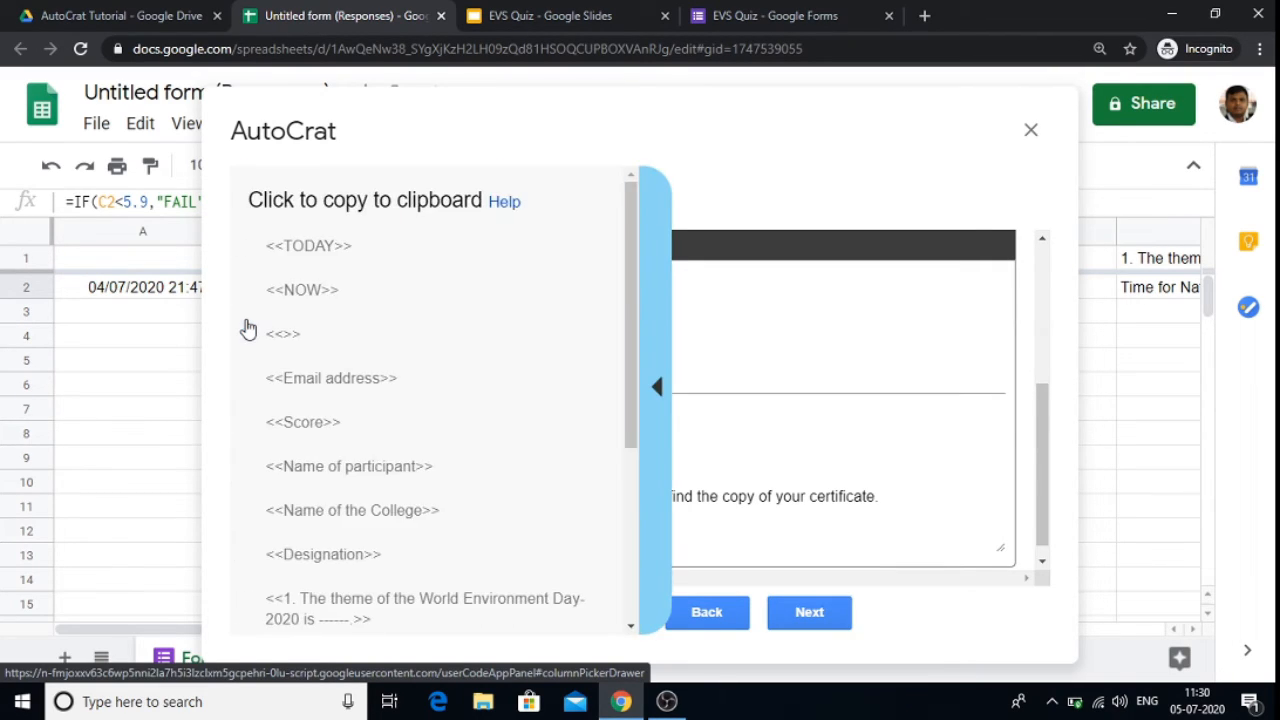
{"action": "left_click", "coordinate": [313, 388]}
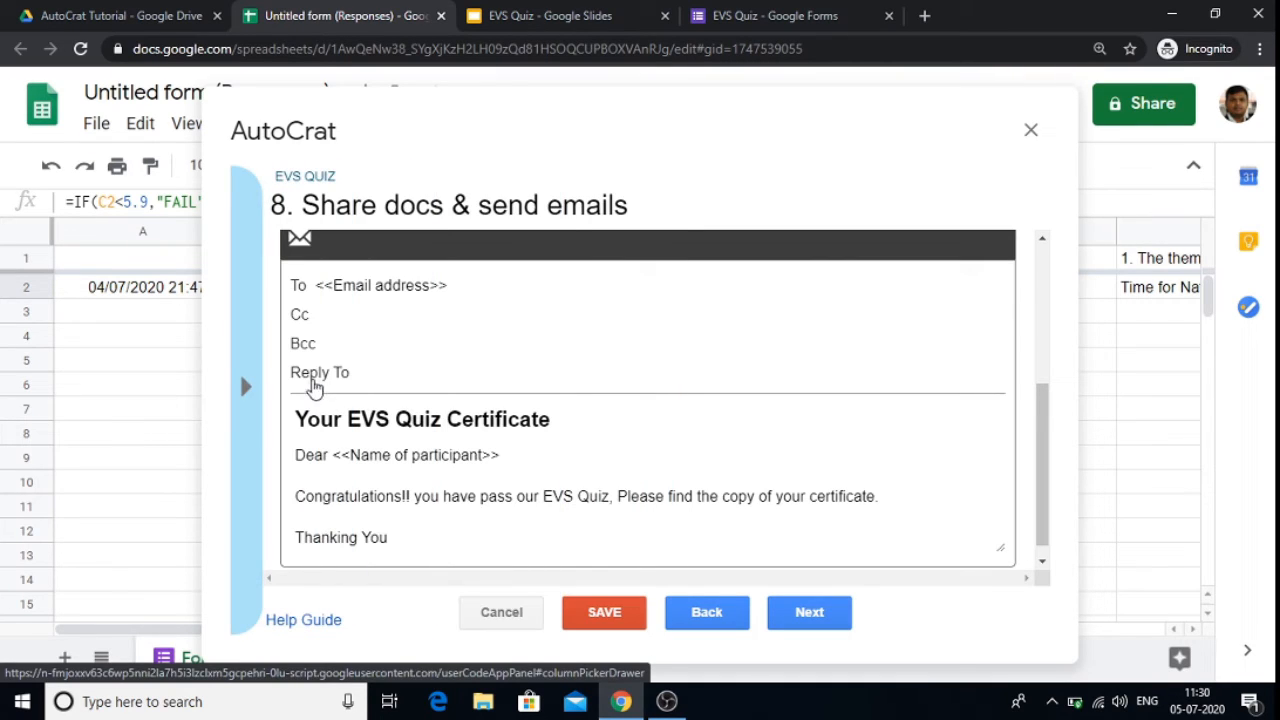
{"action": "left_click_drag", "start_coordinate": [469, 289], "coordinate": [312, 288]}
{"action": "key", "text": "ctrl+c"}
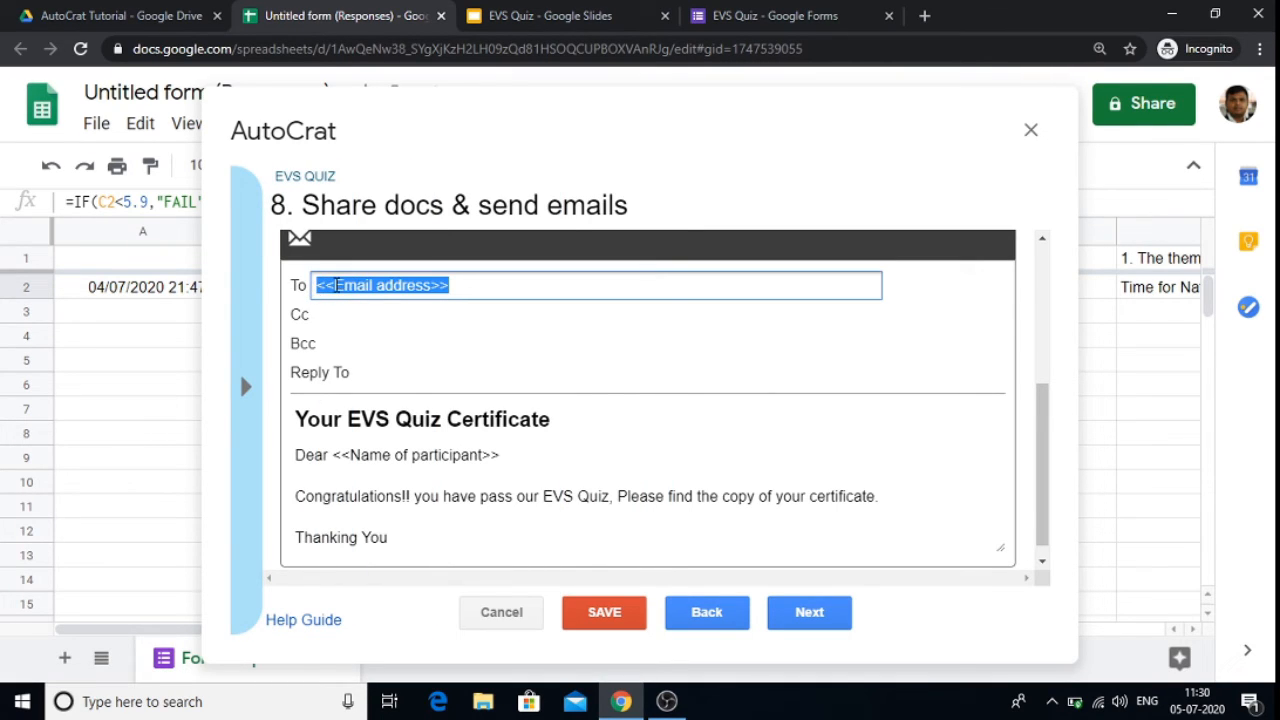
{"action": "right_click", "coordinate": [335, 288]}
{"action": "left_click", "coordinate": [379, 377]}
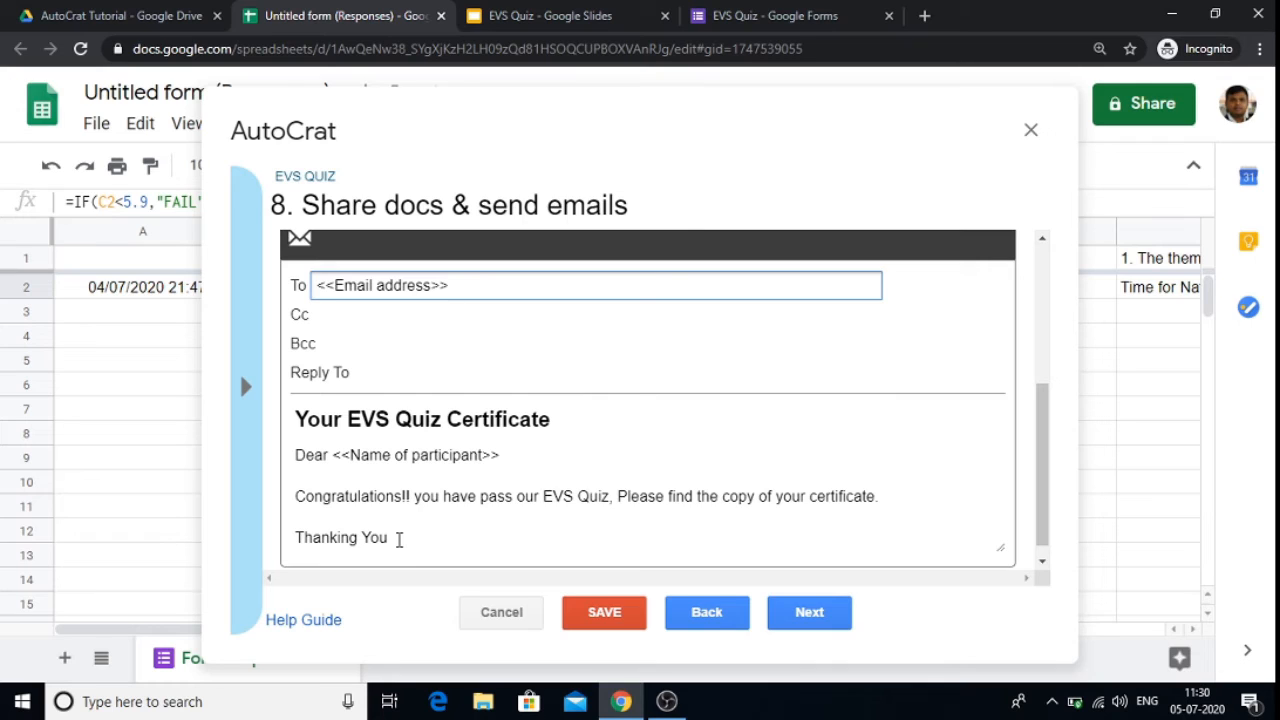
{"action": "left_click", "coordinate": [801, 614]}
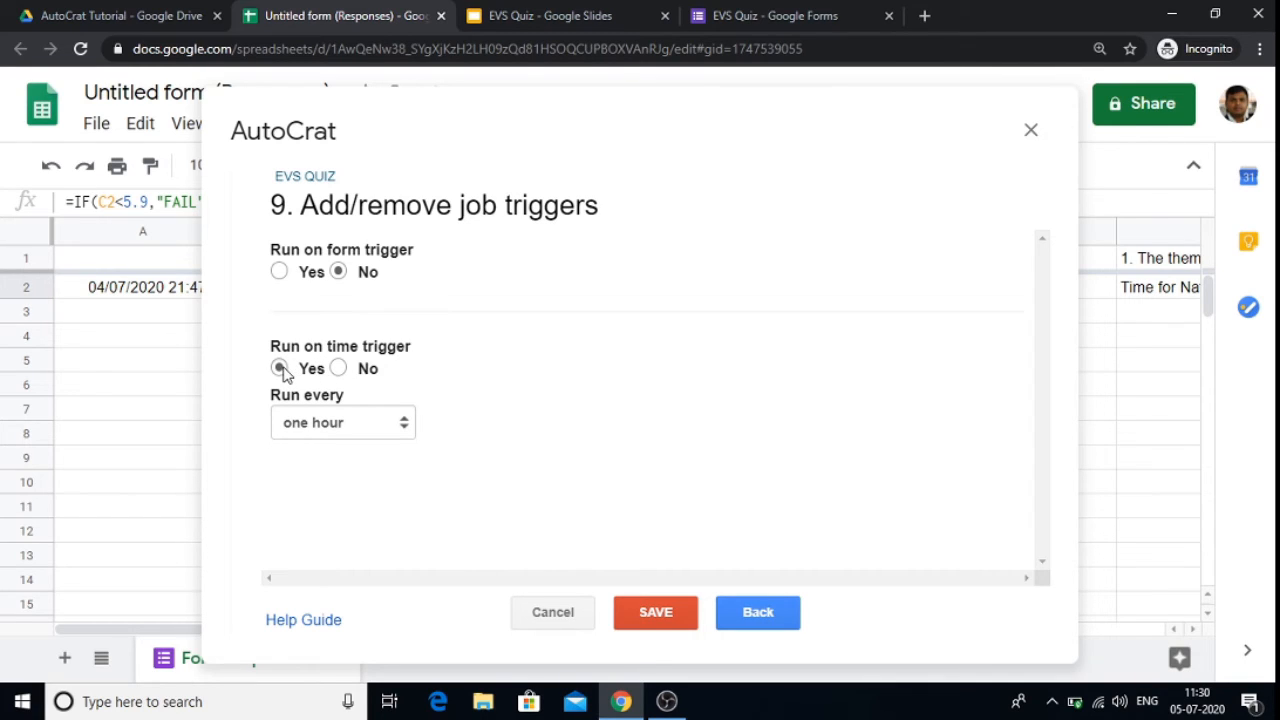
Step: Set the time trigger to run every one hour, save the job and close Autocrat
{"action": "left_click", "coordinate": [310, 433]}
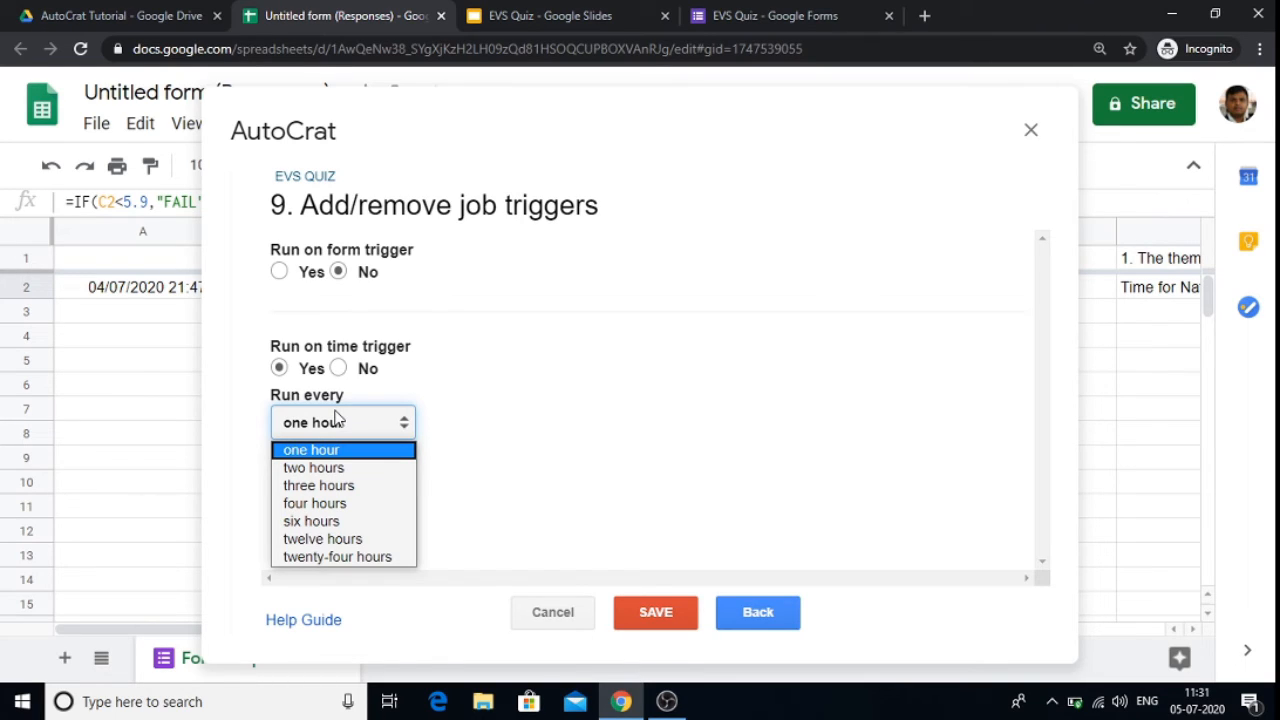
{"action": "left_click", "coordinate": [335, 452]}
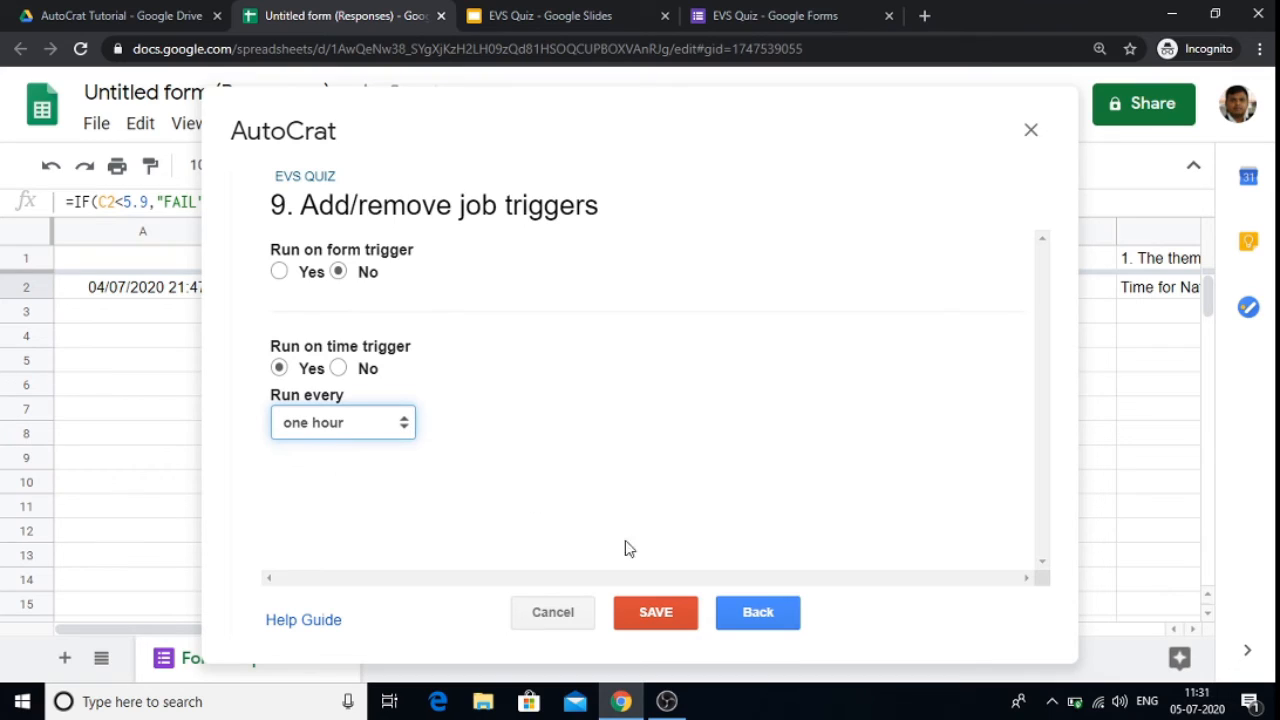
{"action": "left_click", "coordinate": [656, 614]}
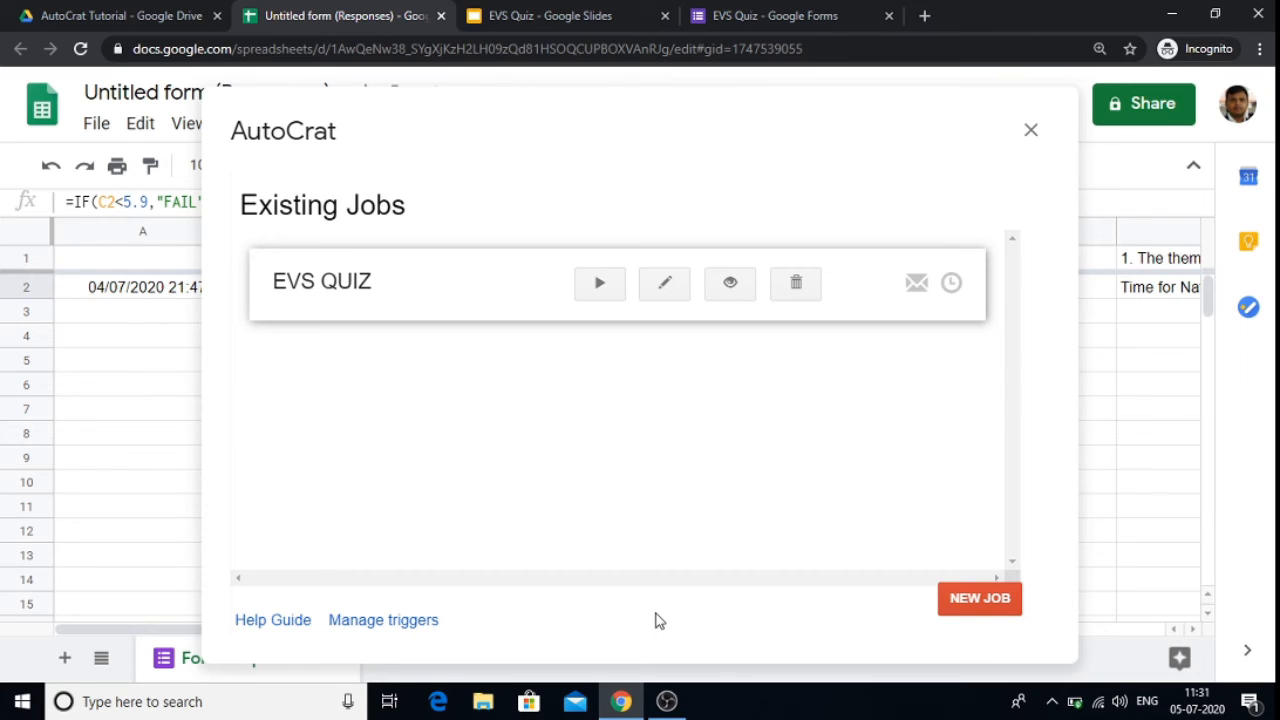
{"action": "left_click", "coordinate": [1031, 130]}
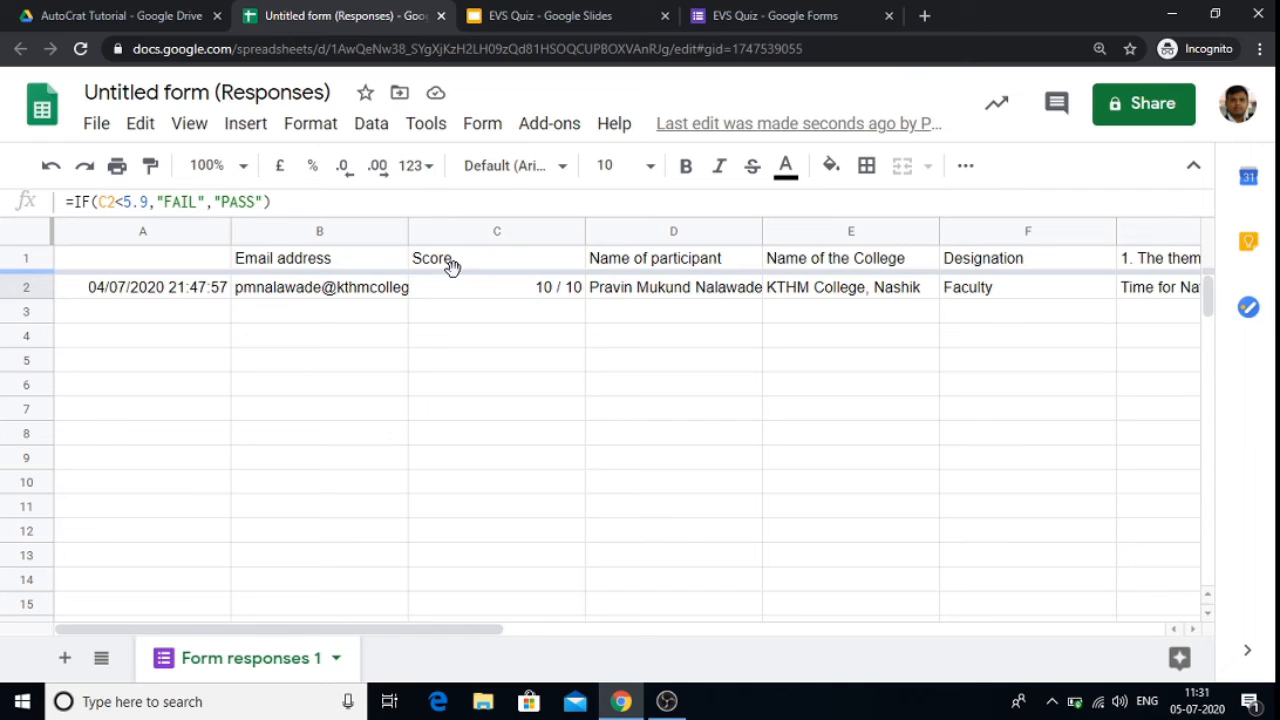
Step: Open Autocrat from the add-ons, run the EVS QUIZ job, and close the Autocrat window
{"action": "left_click", "coordinate": [538, 128]}
{"action": "mouse_move", "coordinate": [614, 229]}
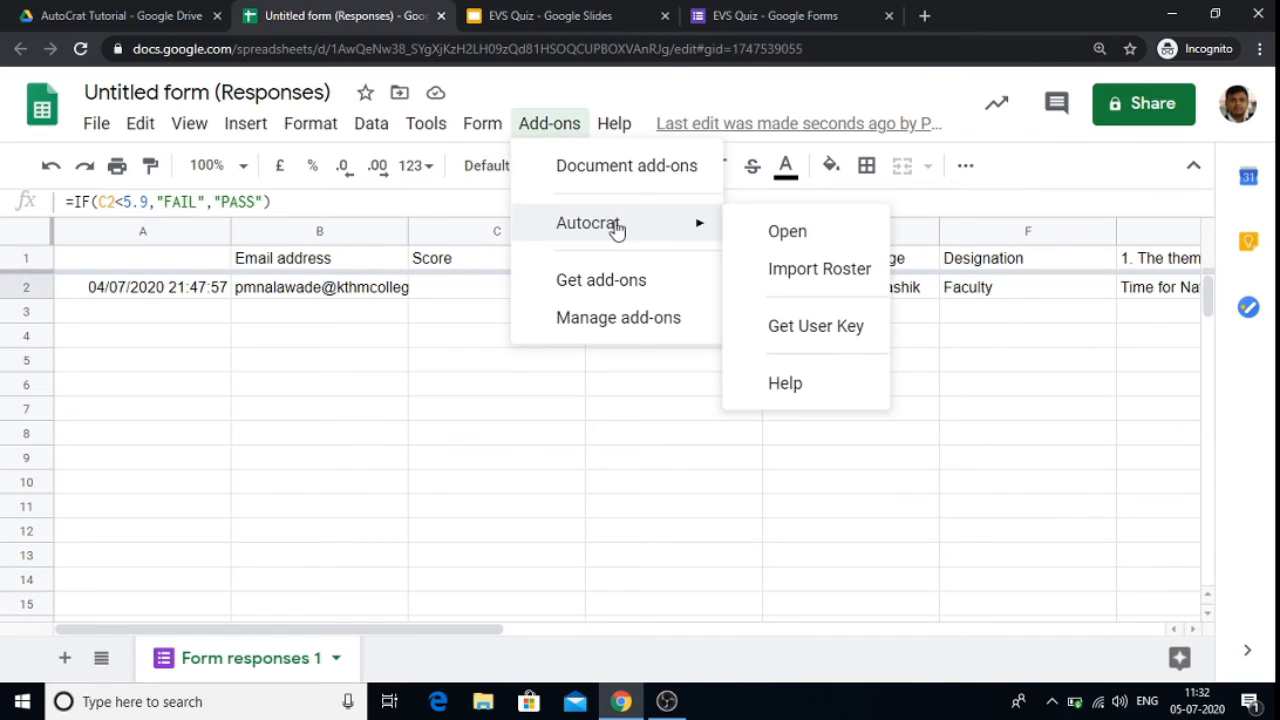
{"action": "left_click", "coordinate": [786, 236]}
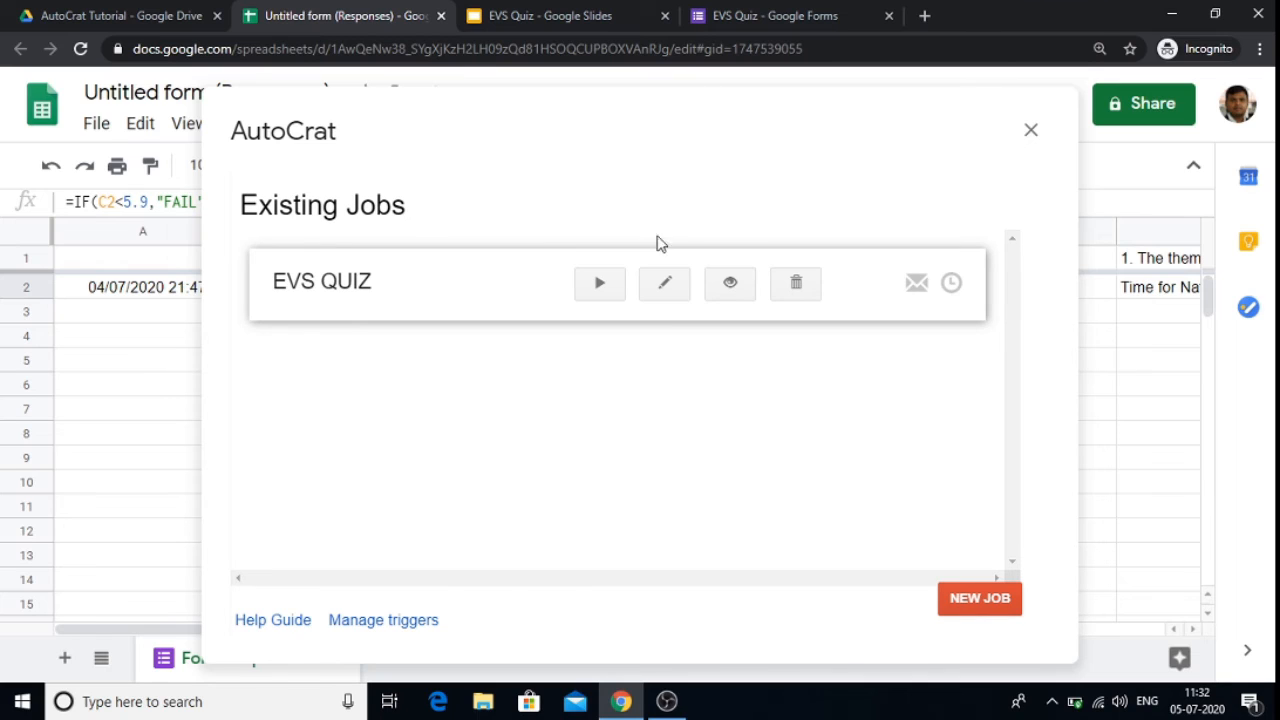
{"action": "left_click", "coordinate": [600, 288]}
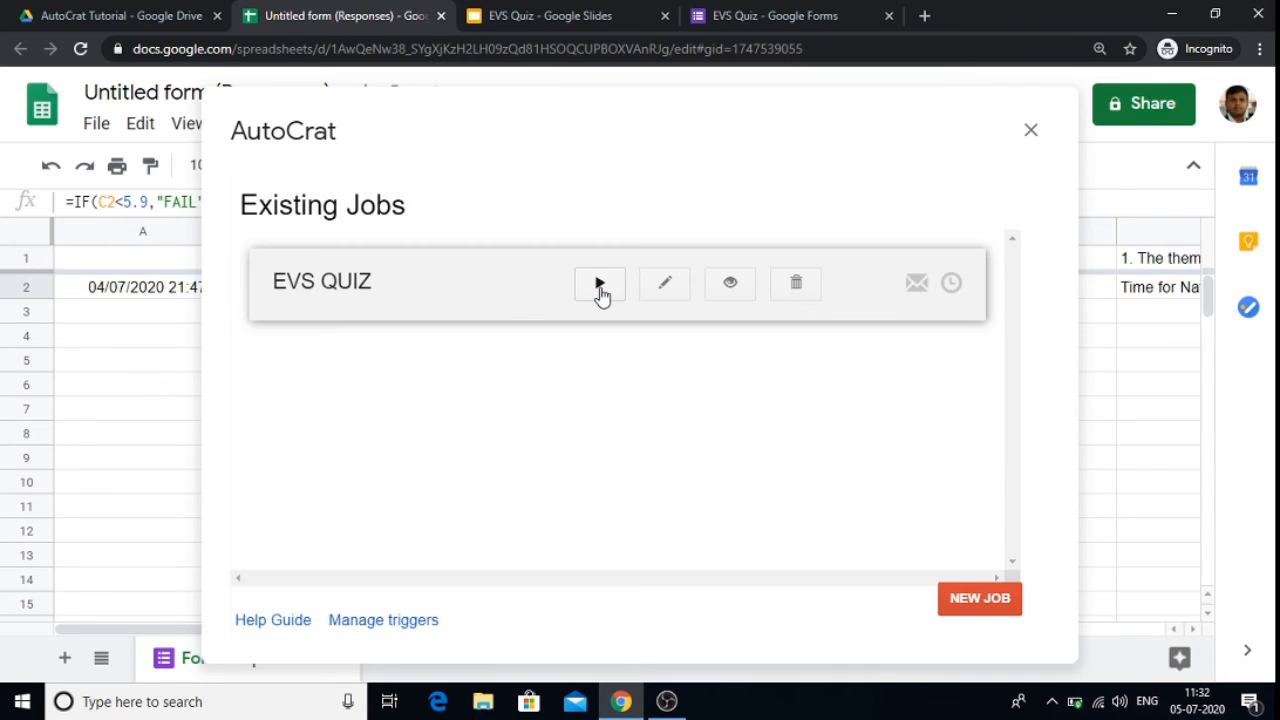
{"action": "left_click", "coordinate": [1031, 131]}
Step: Browse along the response row to the merged document columns added by the job
{"action": "left_click", "coordinate": [847, 295]}
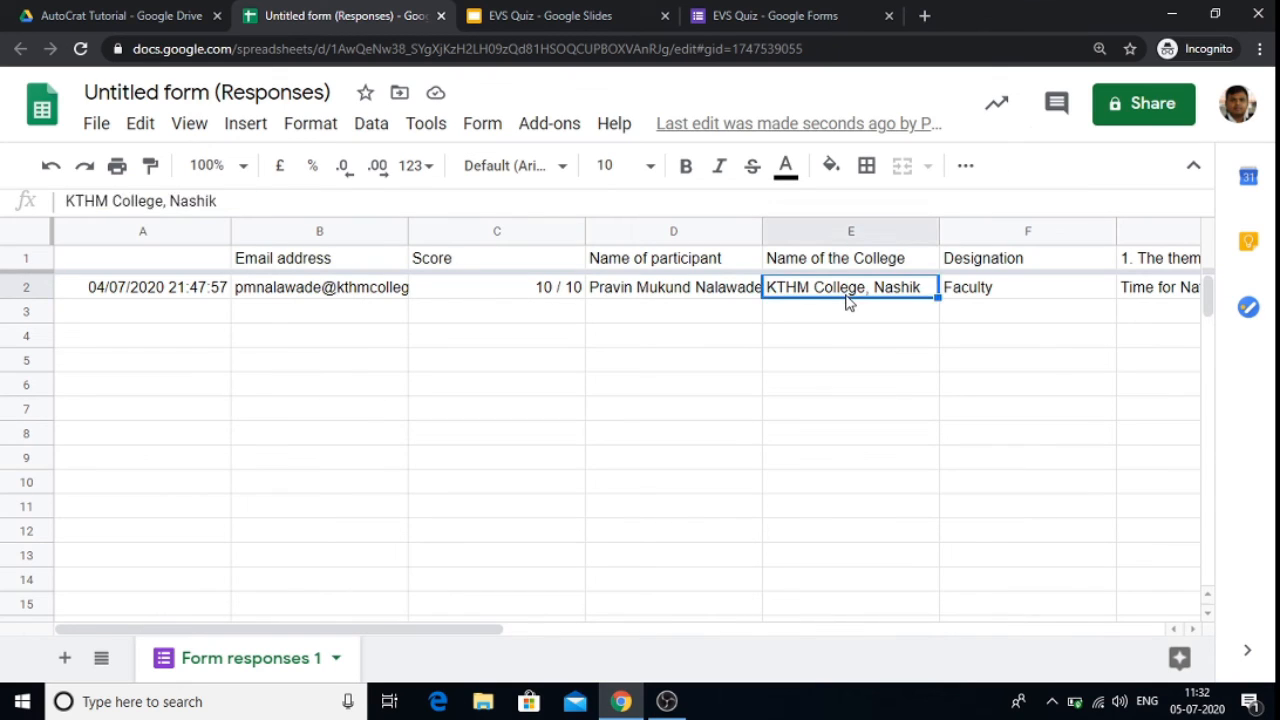
{"action": "key", "text": "Right"}
{"action": "key", "text": "Right"}
{"action": "key", "text": "Right"}
{"action": "key", "text": "Right"}
{"action": "key", "text": "Right"}
{"action": "key", "text": "Right"}
{"action": "key", "text": "Right"}
{"action": "key", "text": "Right"}
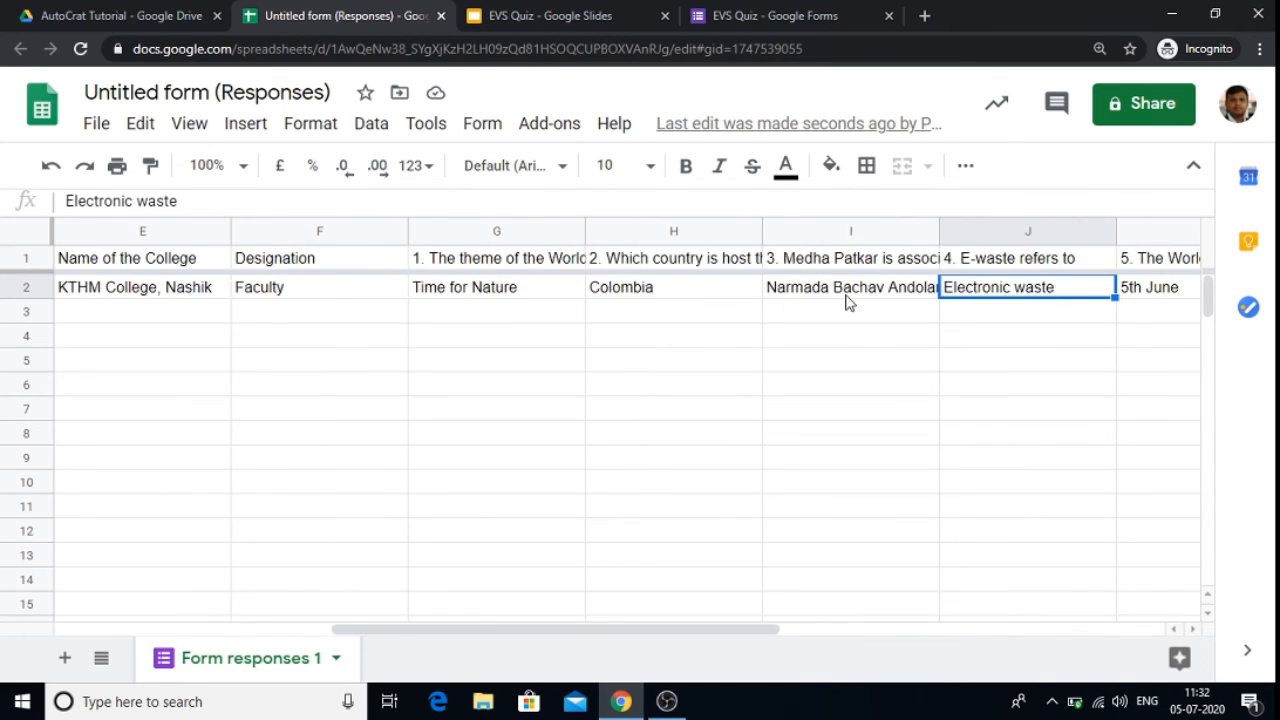
{"action": "key", "text": "Right"}
{"action": "key", "text": "Right"}
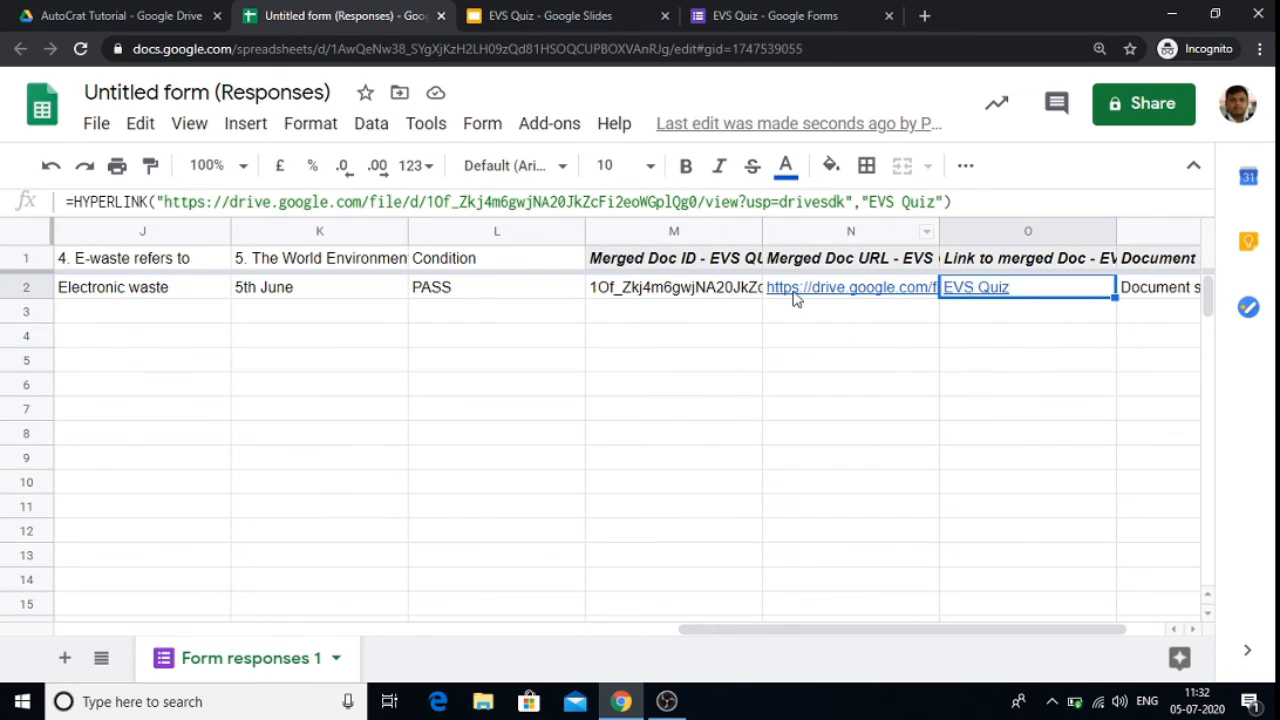
Step: Open the merged EVS Quiz.pdf certificate from the Merged Doc URL link, then close its tab
{"action": "left_click", "coordinate": [797, 297]}
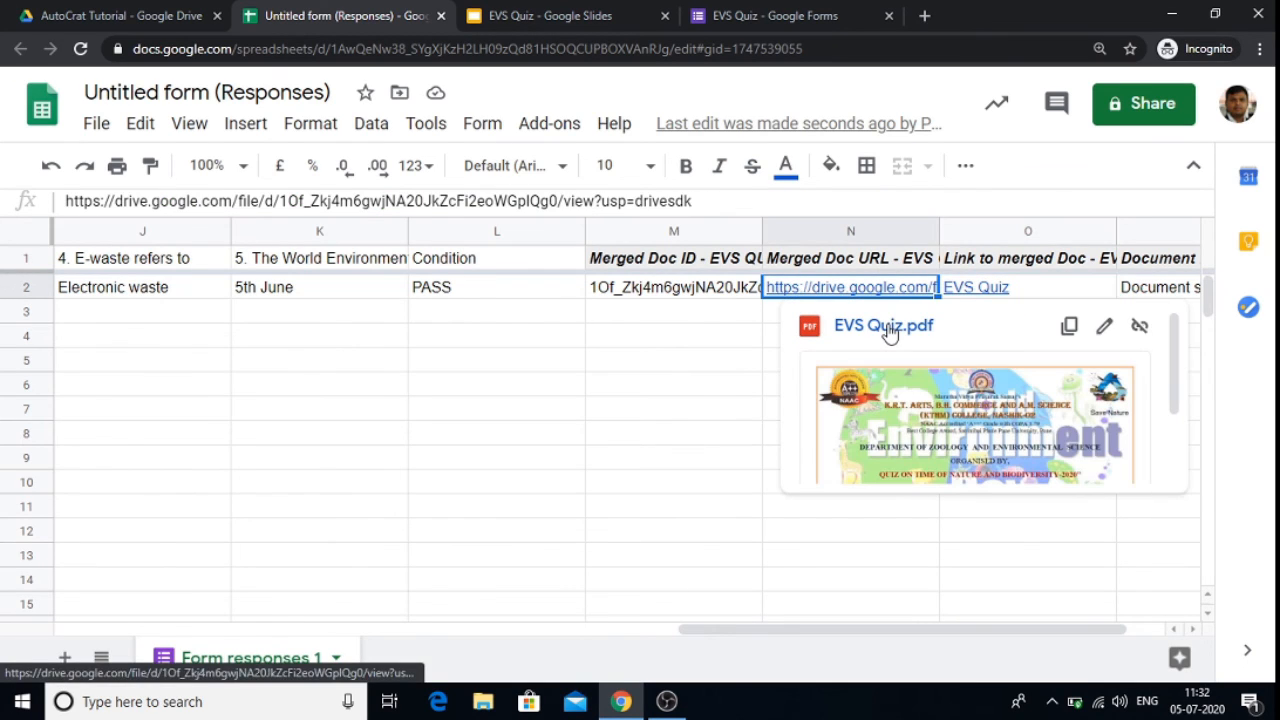
{"action": "left_click", "coordinate": [886, 328]}
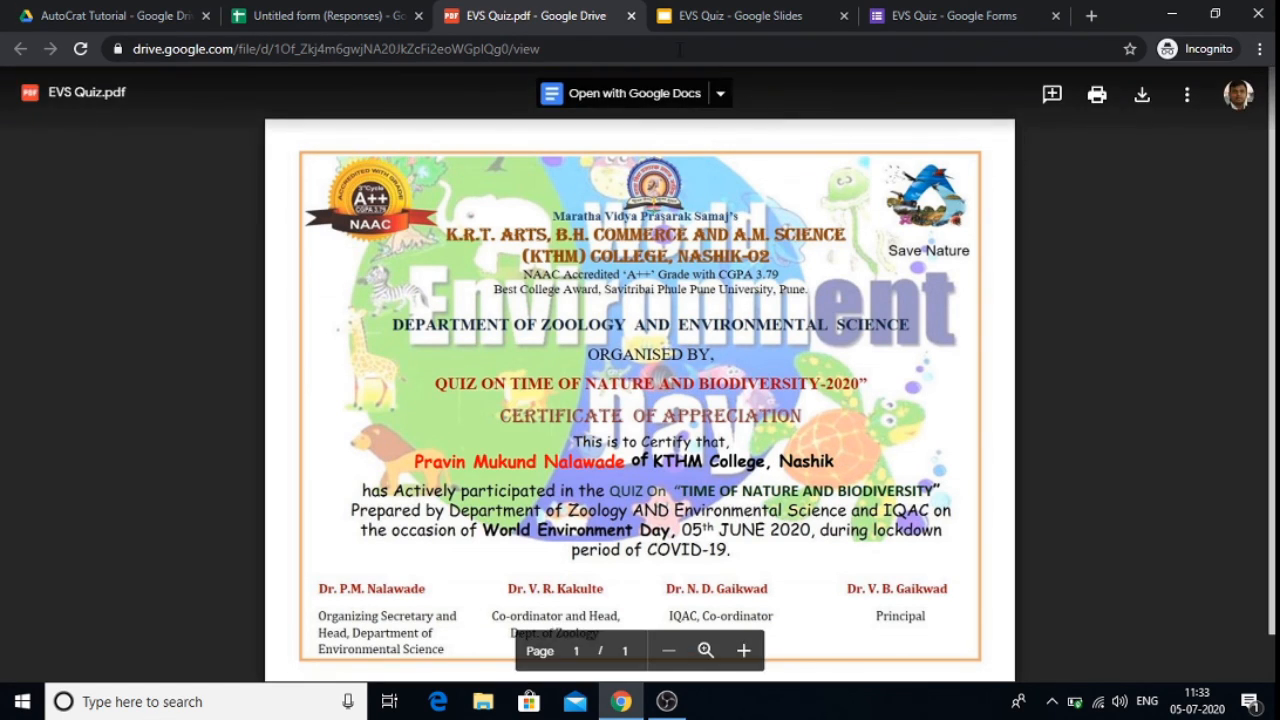
{"action": "left_click", "coordinate": [631, 16]}
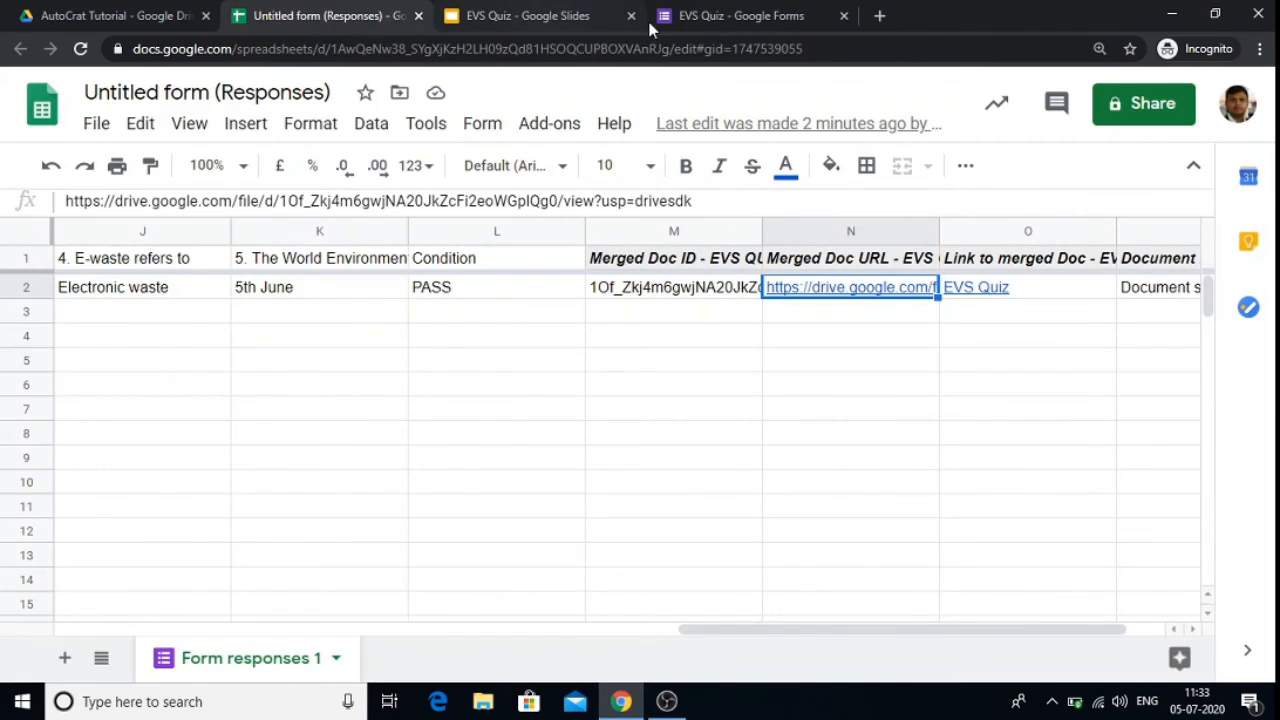
Step: Go to google.com in the Forms tab and open Gmail
{"action": "left_click", "coordinate": [742, 17]}
{"action": "left_click", "coordinate": [736, 47]}
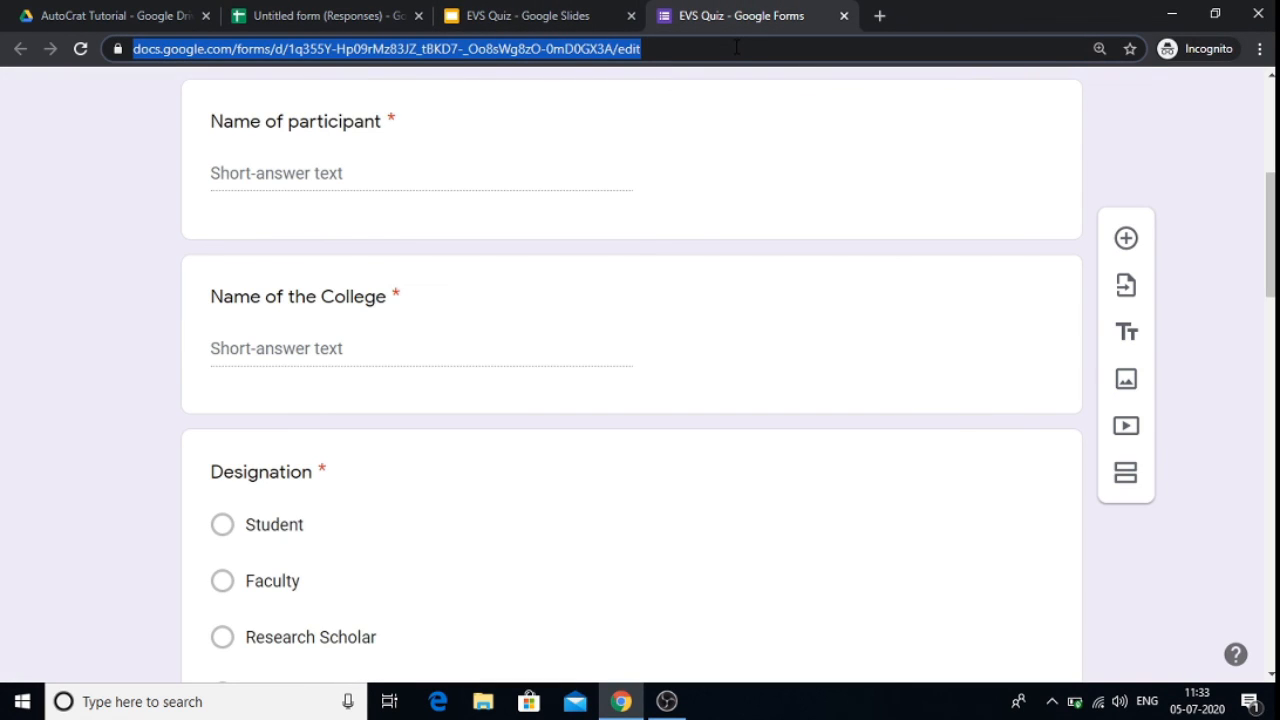
{"action": "type", "text": "g"}
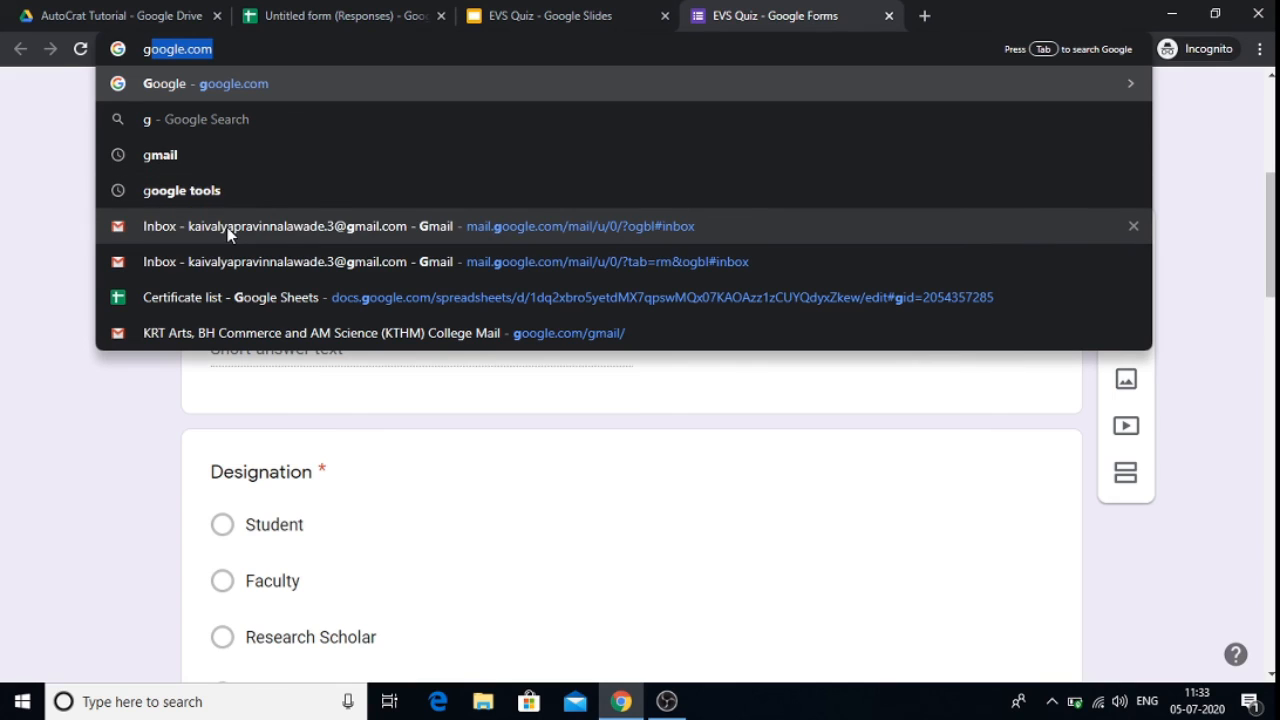
{"action": "left_click", "coordinate": [187, 84]}
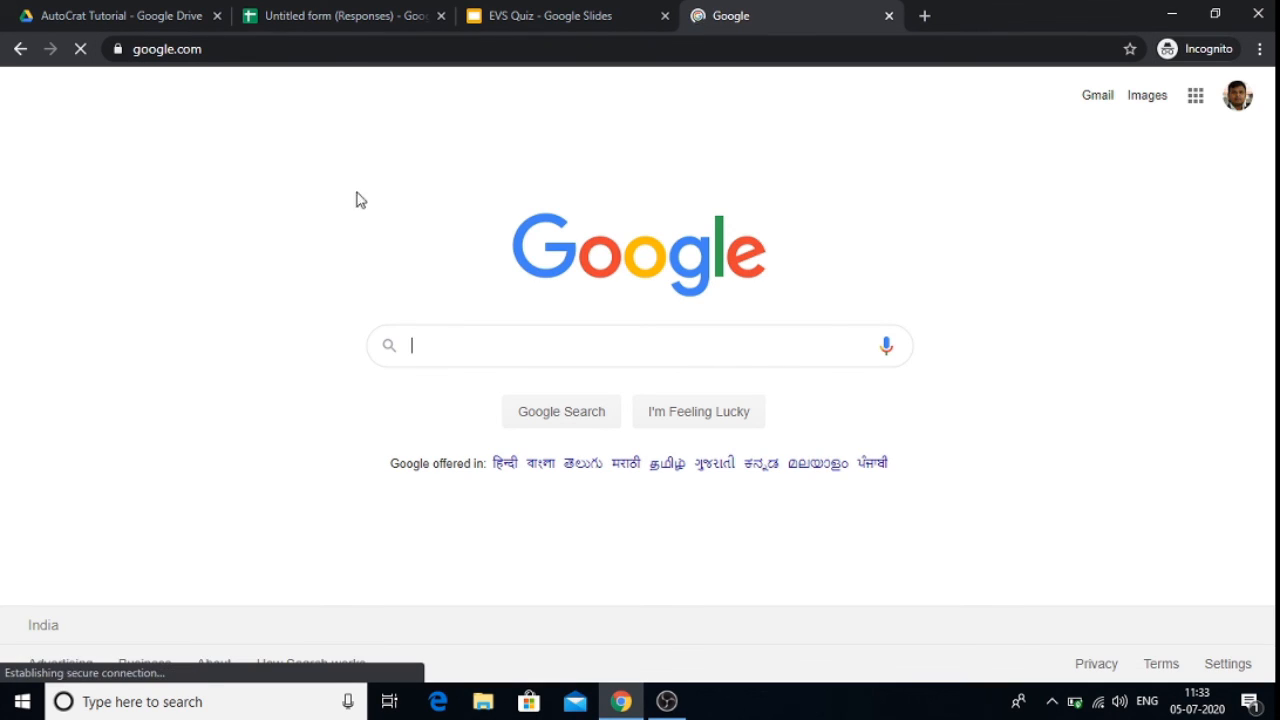
{"action": "left_click", "coordinate": [1100, 100]}
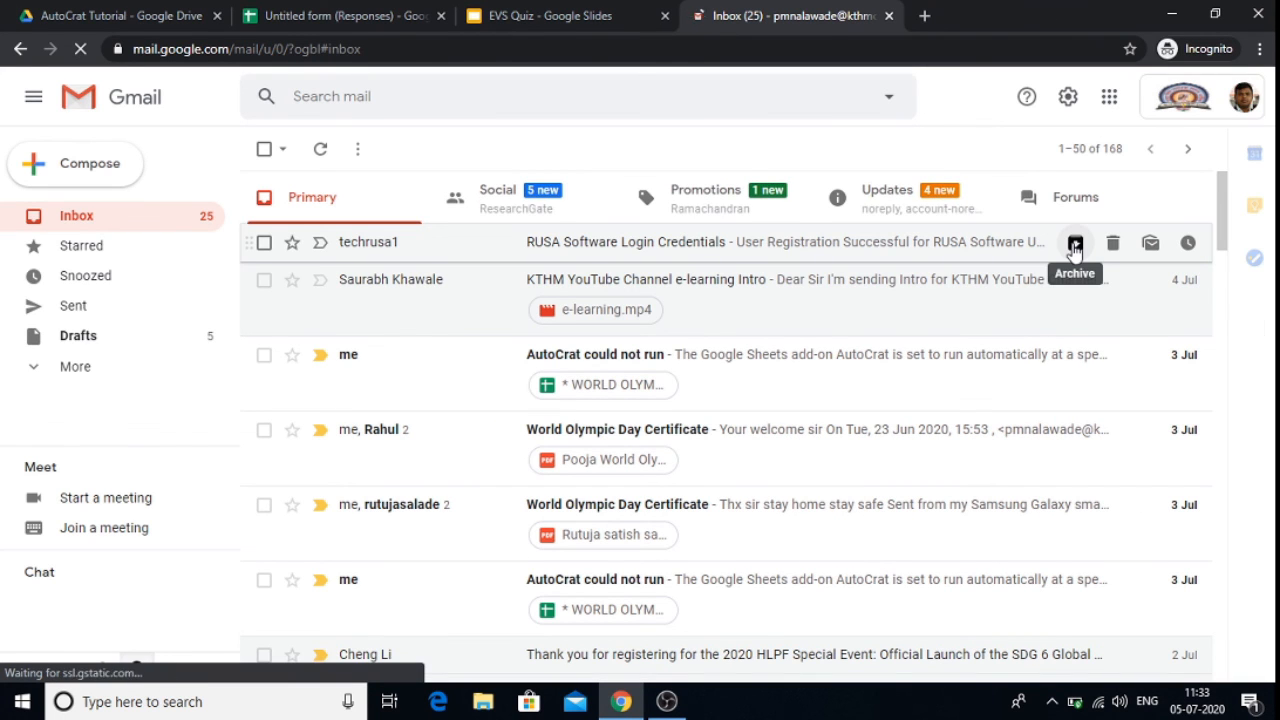
Step: Open the Your EVS Quiz Certificate email under Updates, preview its PDF attachment, close it, and return to Drive
{"action": "left_click", "coordinate": [906, 197]}
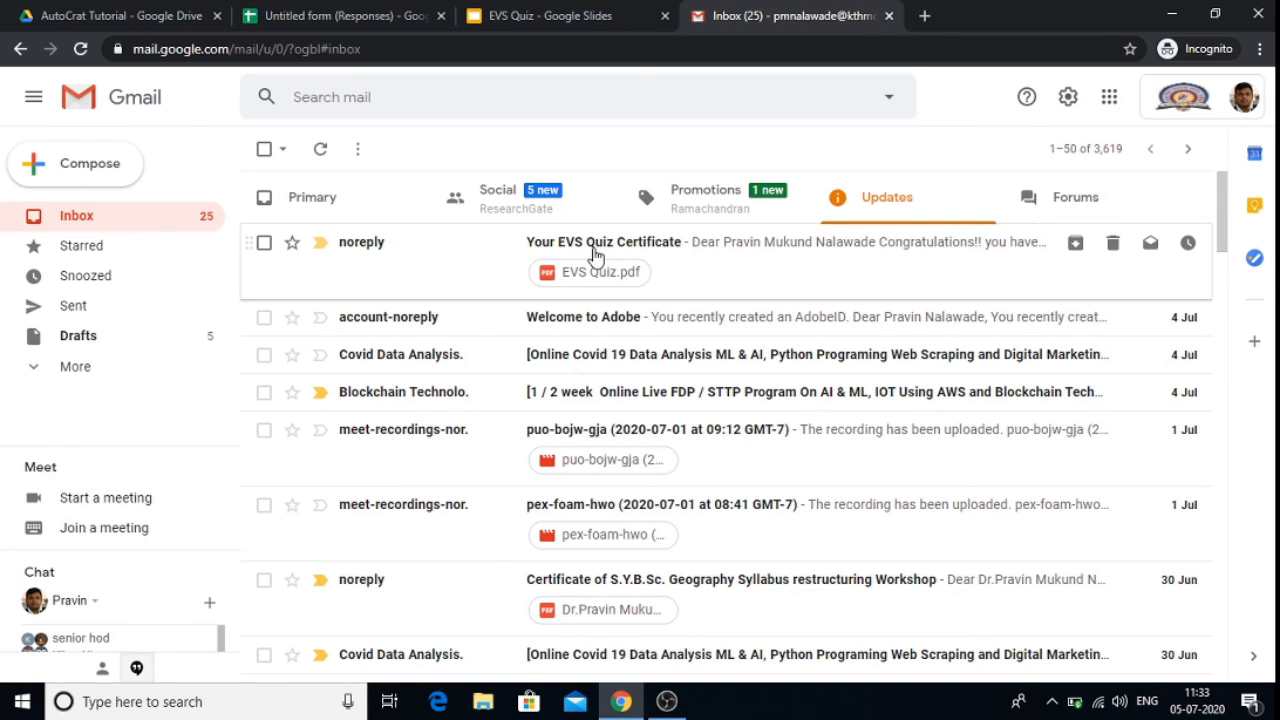
{"action": "left_click", "coordinate": [594, 256]}
{"action": "mouse_move", "coordinate": [390, 477]}
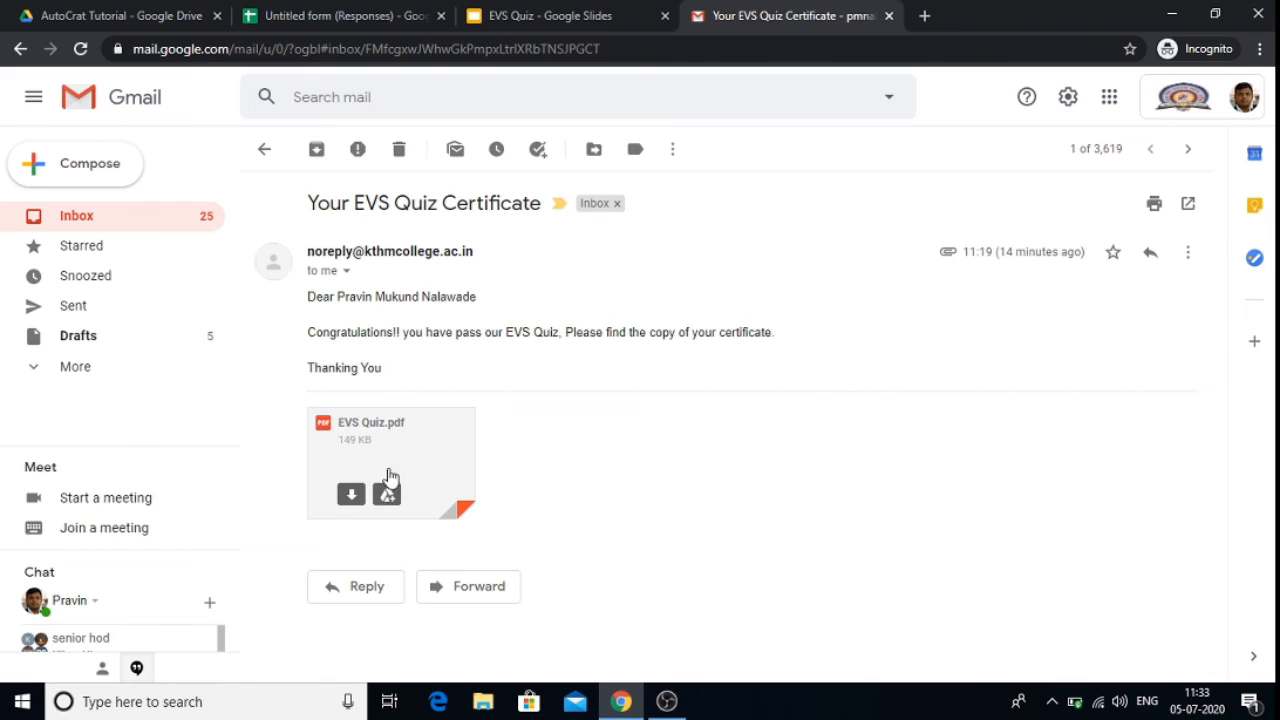
{"action": "left_click", "coordinate": [372, 430]}
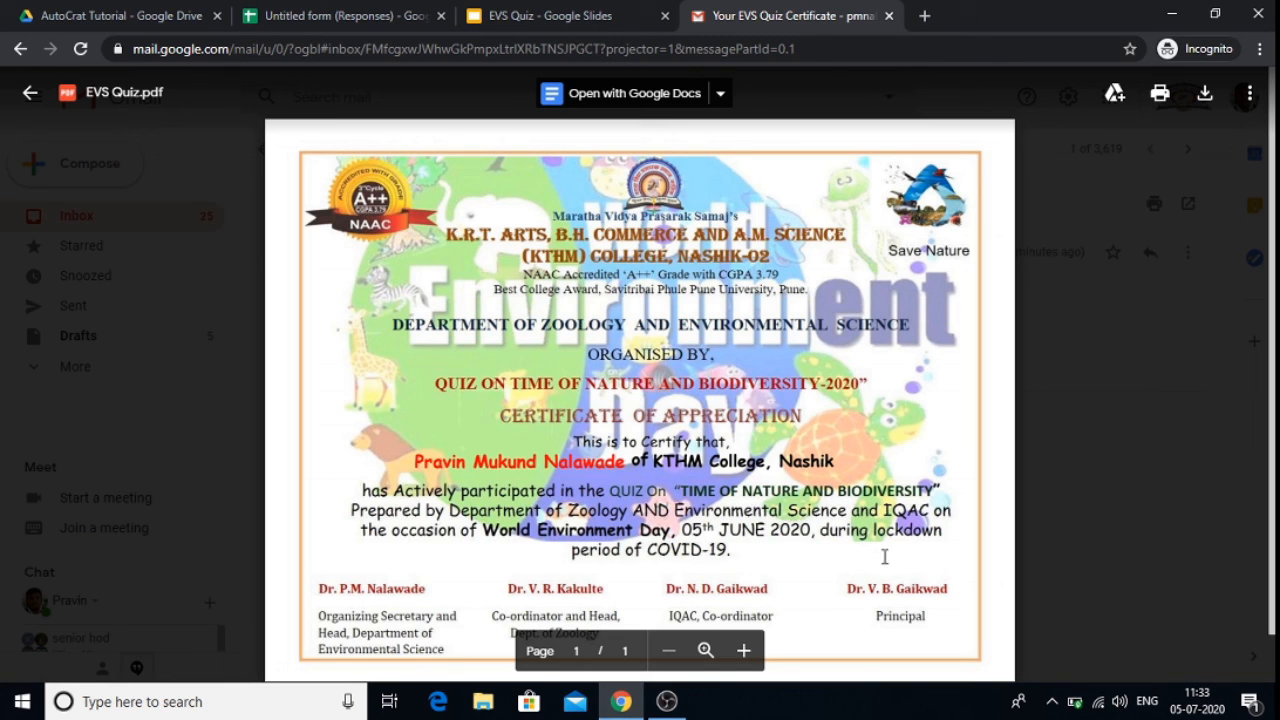
{"action": "left_click", "coordinate": [30, 95]}
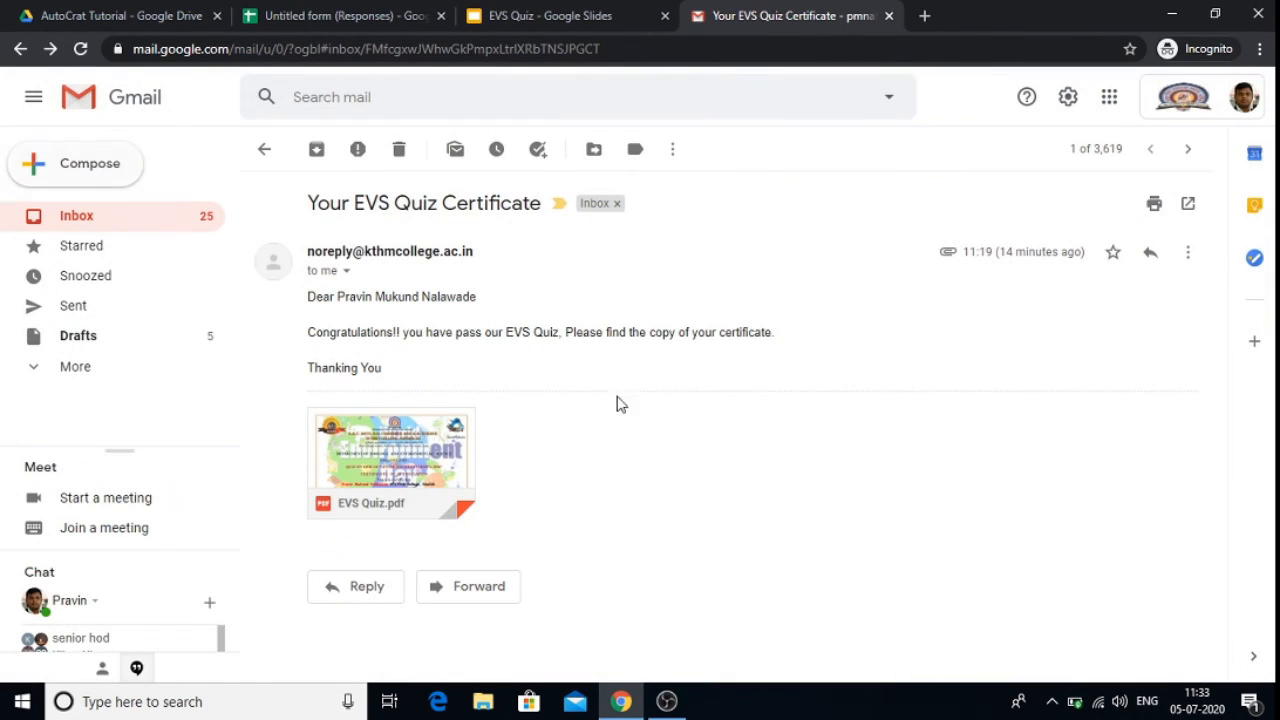
{"action": "left_click", "coordinate": [87, 9]}
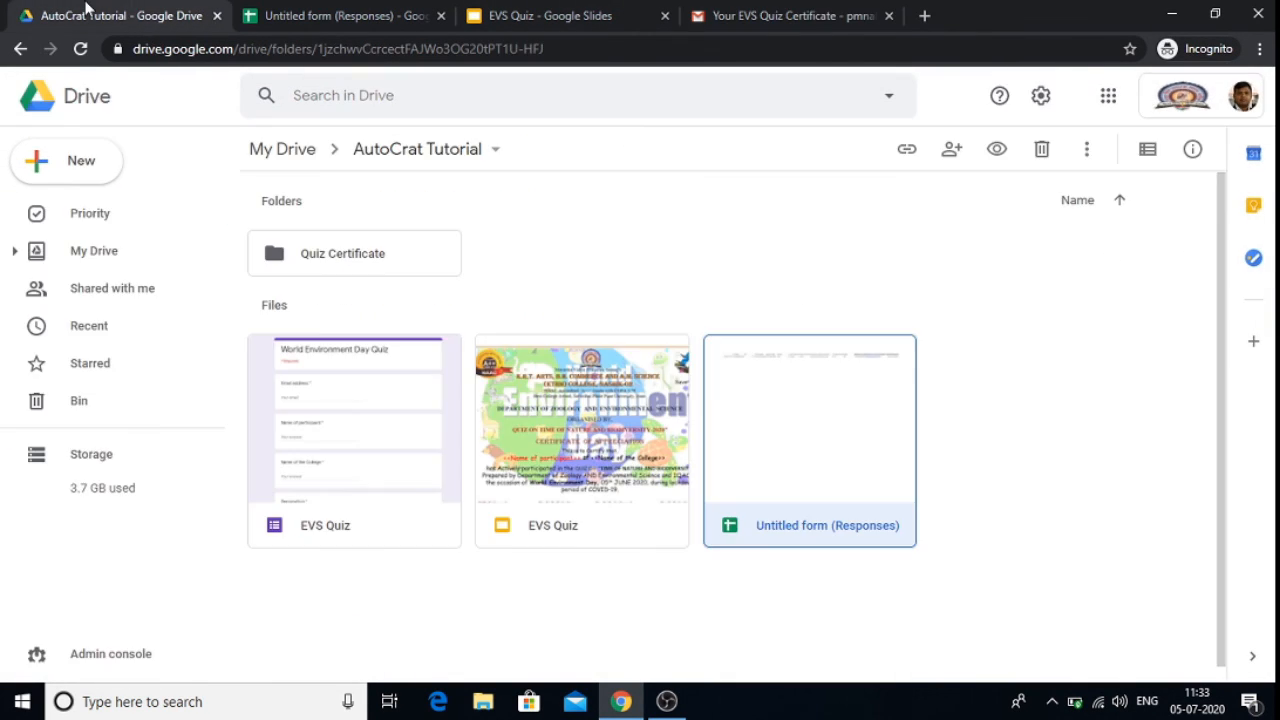